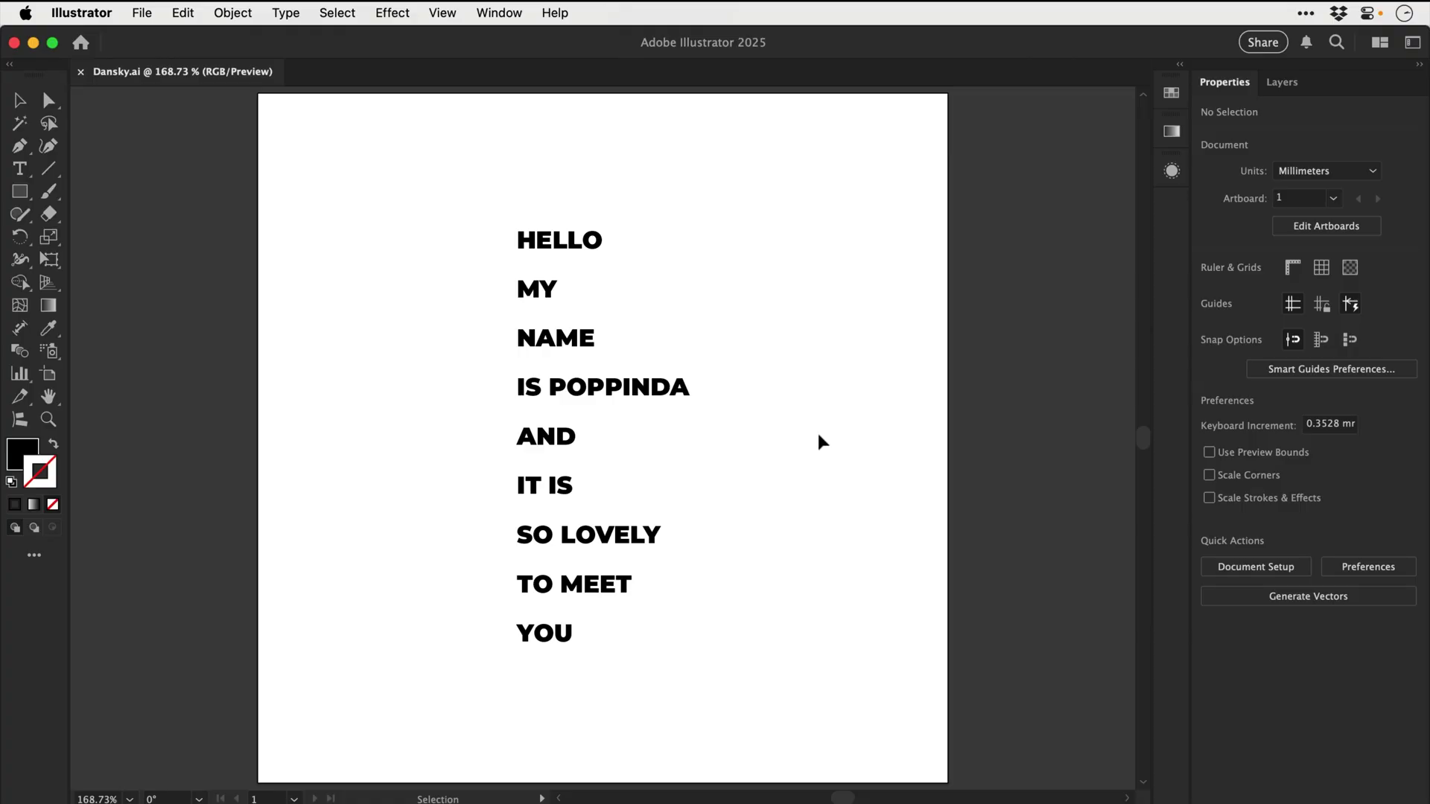
# Nudge the HELLO line upward, trying and undoing moves of the MY and NAME lines.
pyautogui.moveTo(568, 251); pyautogui.dragTo(584, 212)
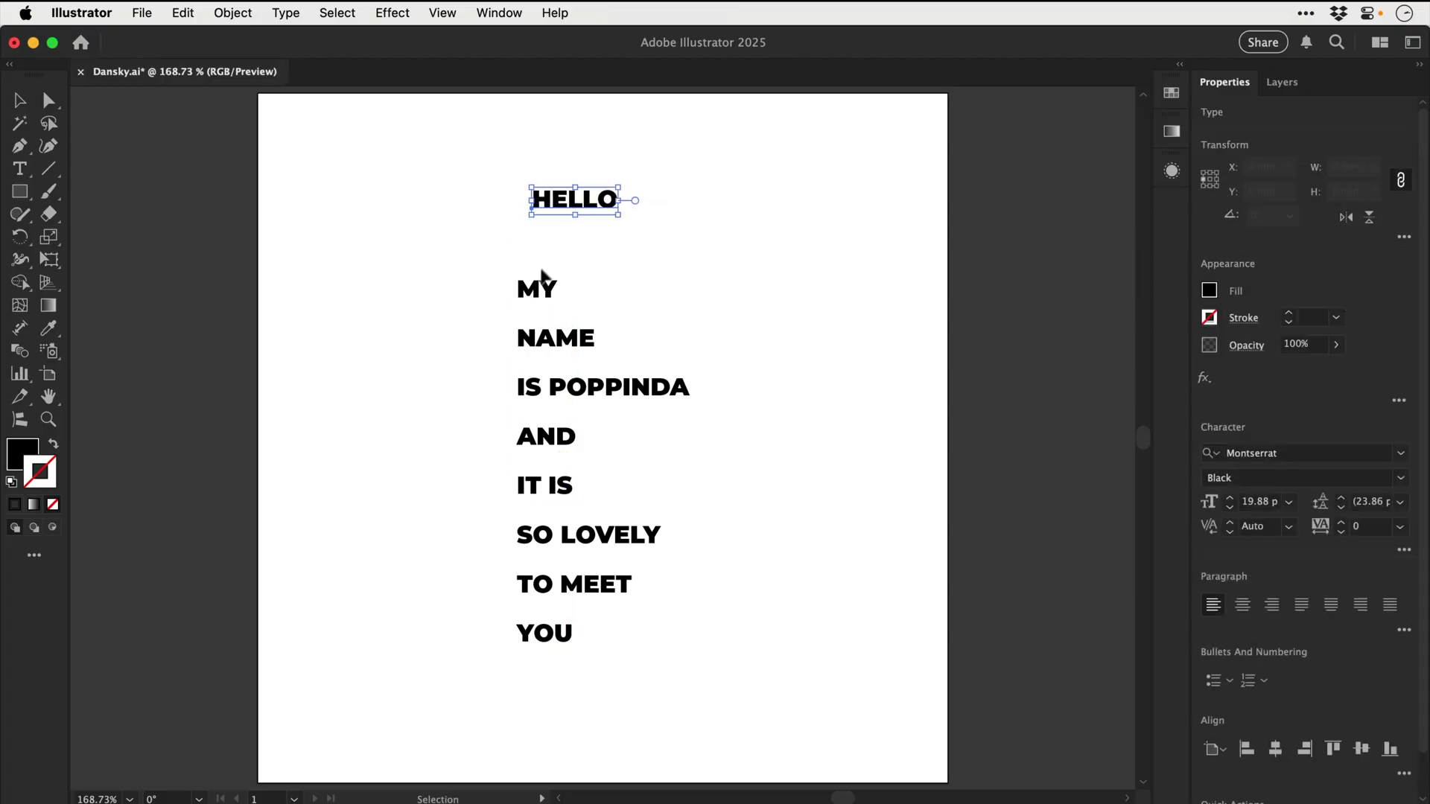
pyautogui.moveTo(542, 275); pyautogui.dragTo(483, 315)
pyautogui.moveTo(567, 342); pyautogui.dragTo(603, 265)
pyautogui.press('super+z')
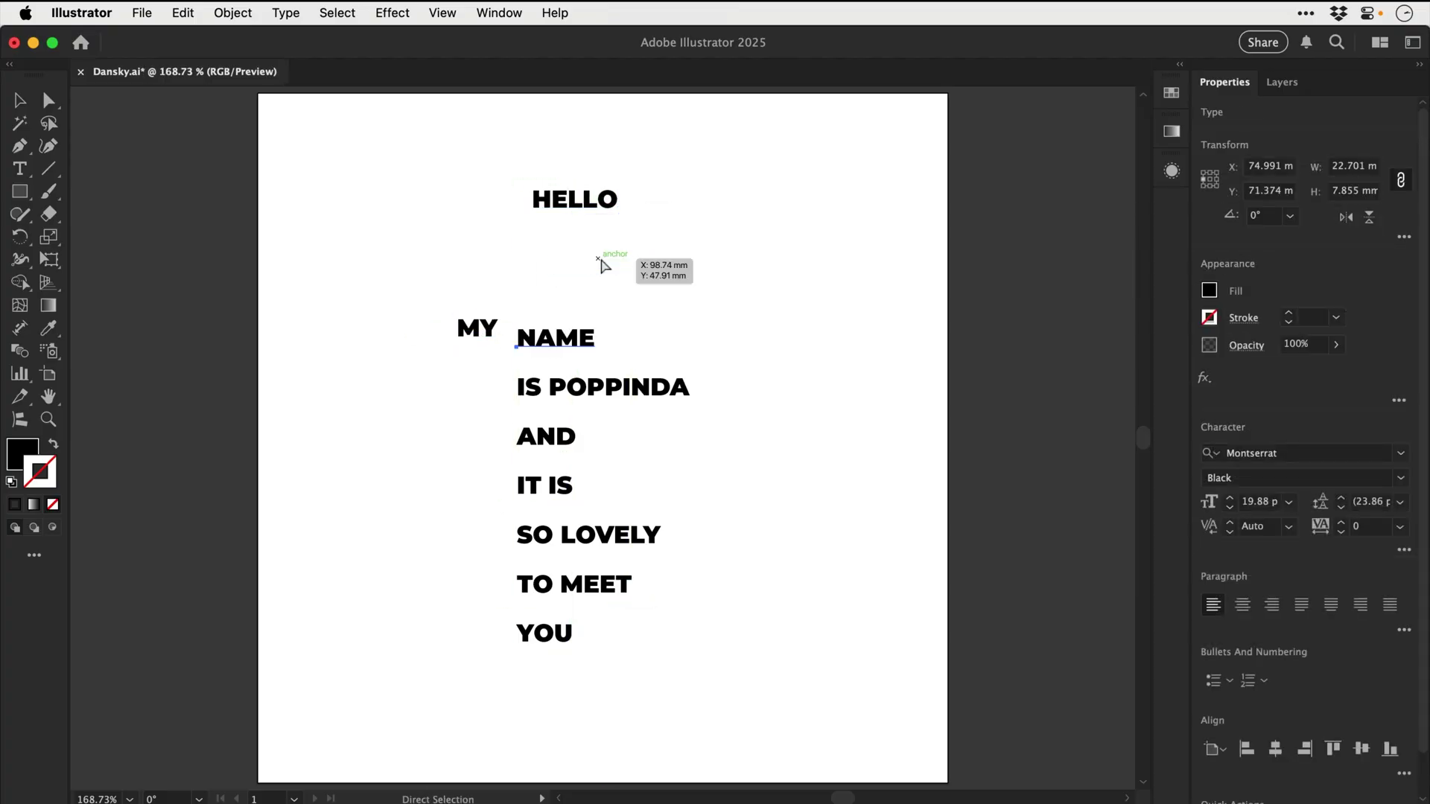
pyautogui.press('super+z')
pyautogui.press('super+z')
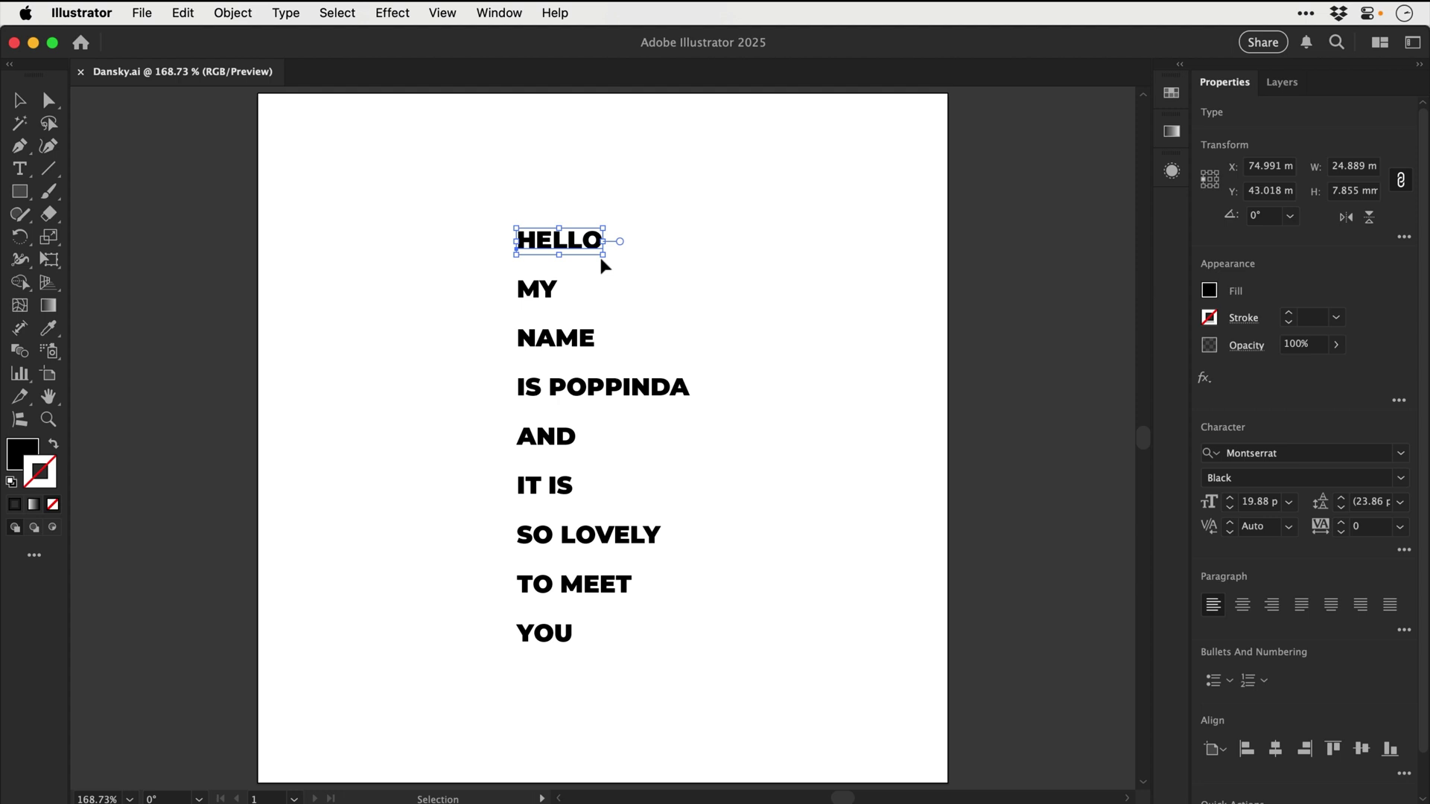
# Select all the word lines and choose File > Scripts > Other Script.
pyautogui.moveTo(451, 192); pyautogui.dragTo(754, 650)
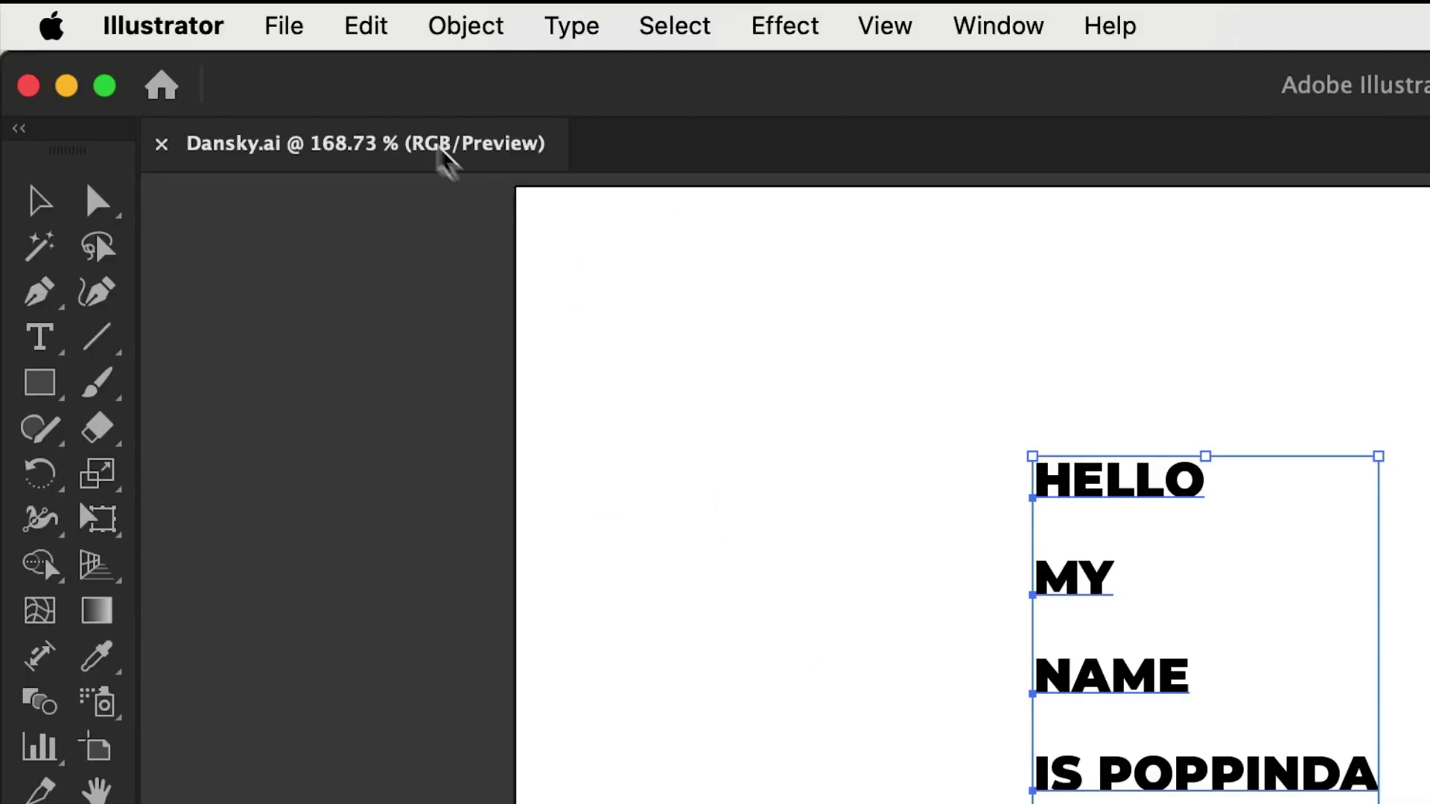
pyautogui.click(295, 30)
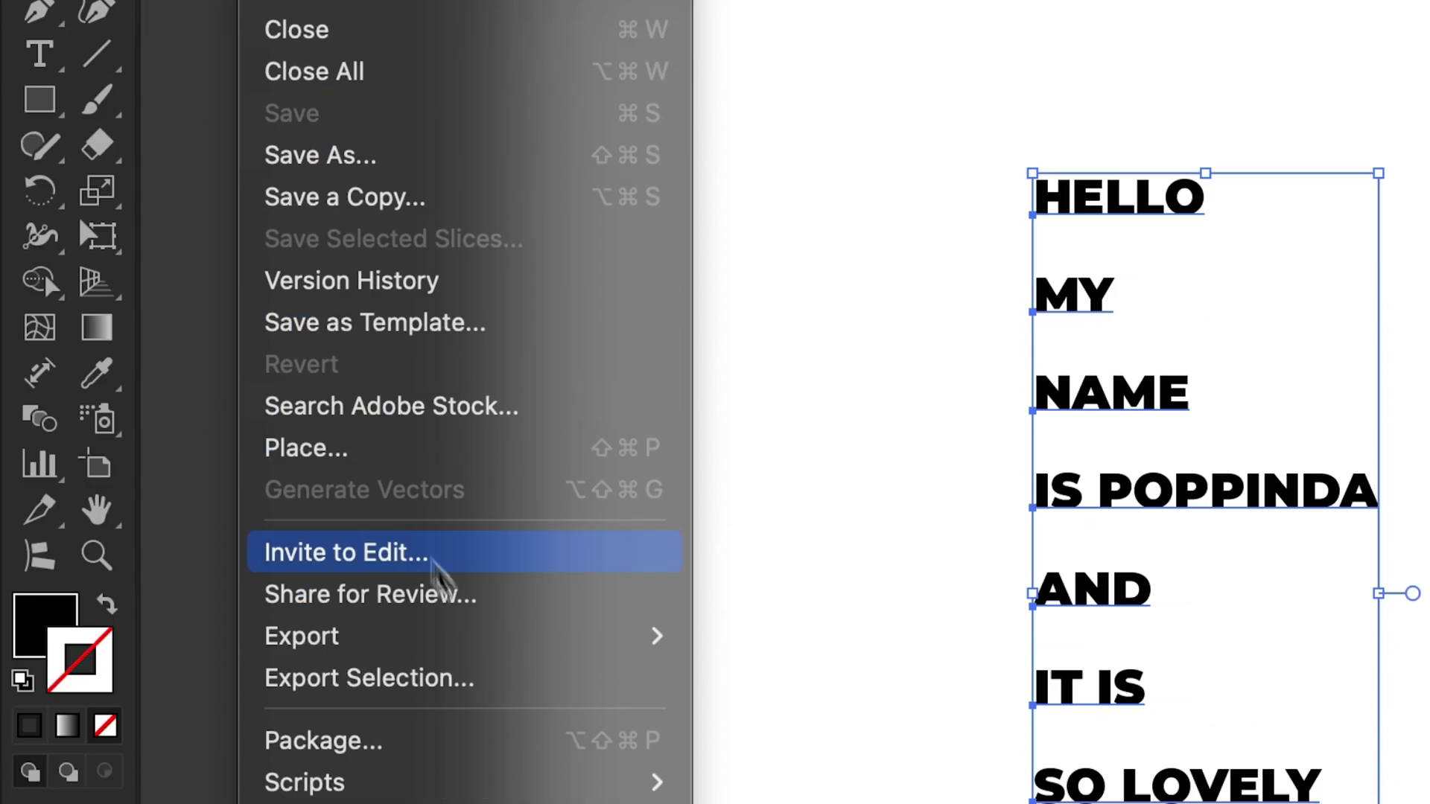
pyautogui.moveTo(511, 782)
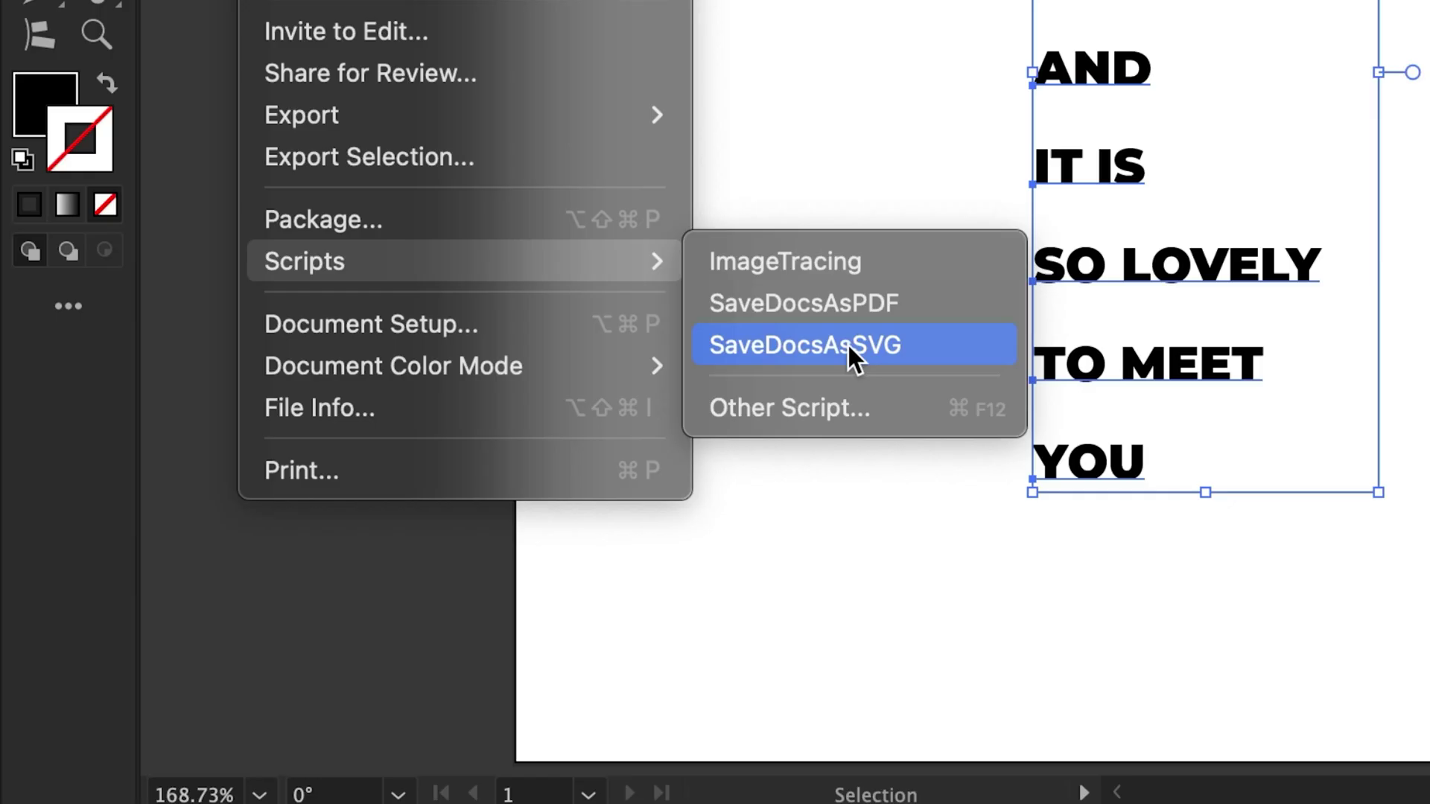
pyautogui.click(845, 413)
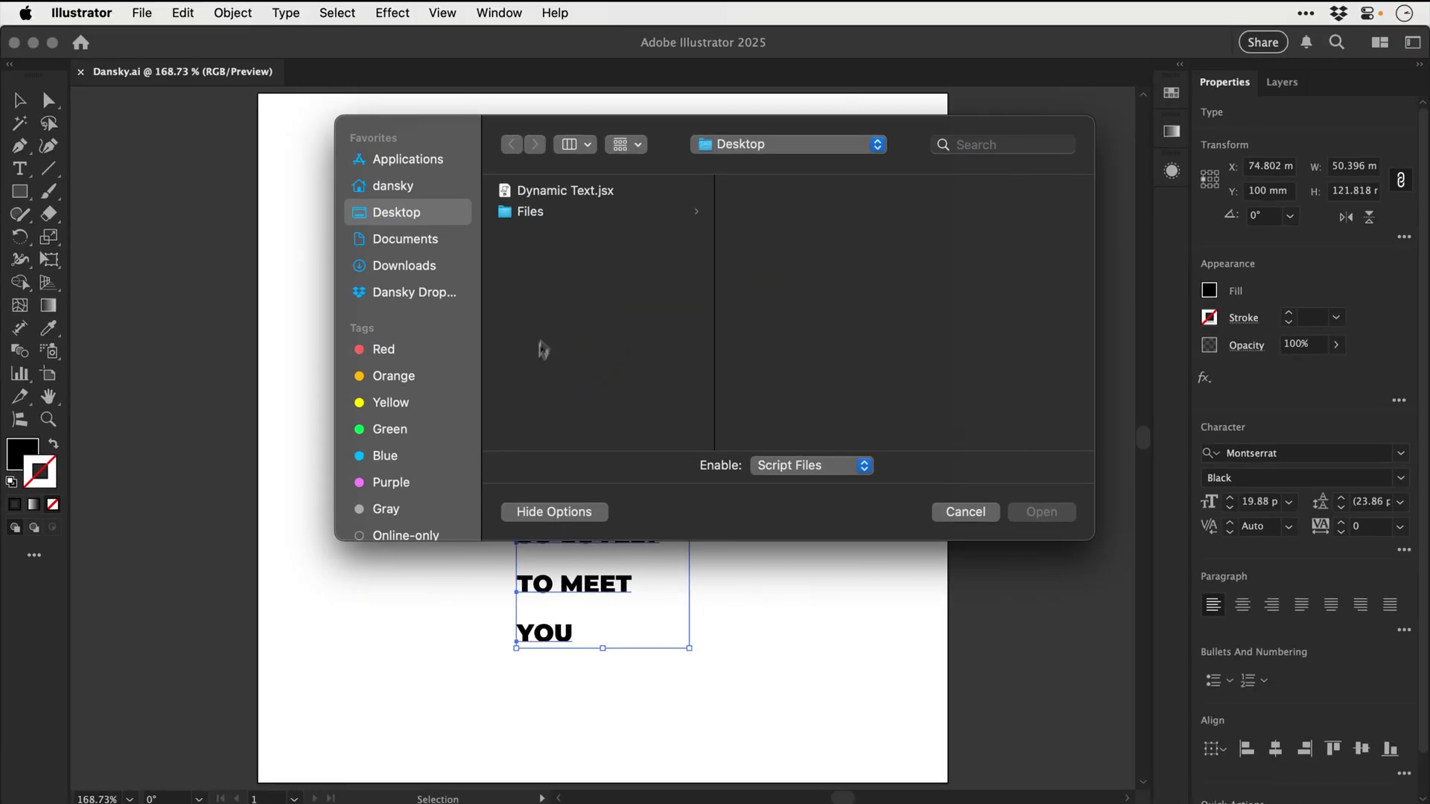
# Run Dynamic Text.jsx with the 200 px target width and dismiss its completion message.
pyautogui.click(594, 195)
pyautogui.doubleClick(594, 195)
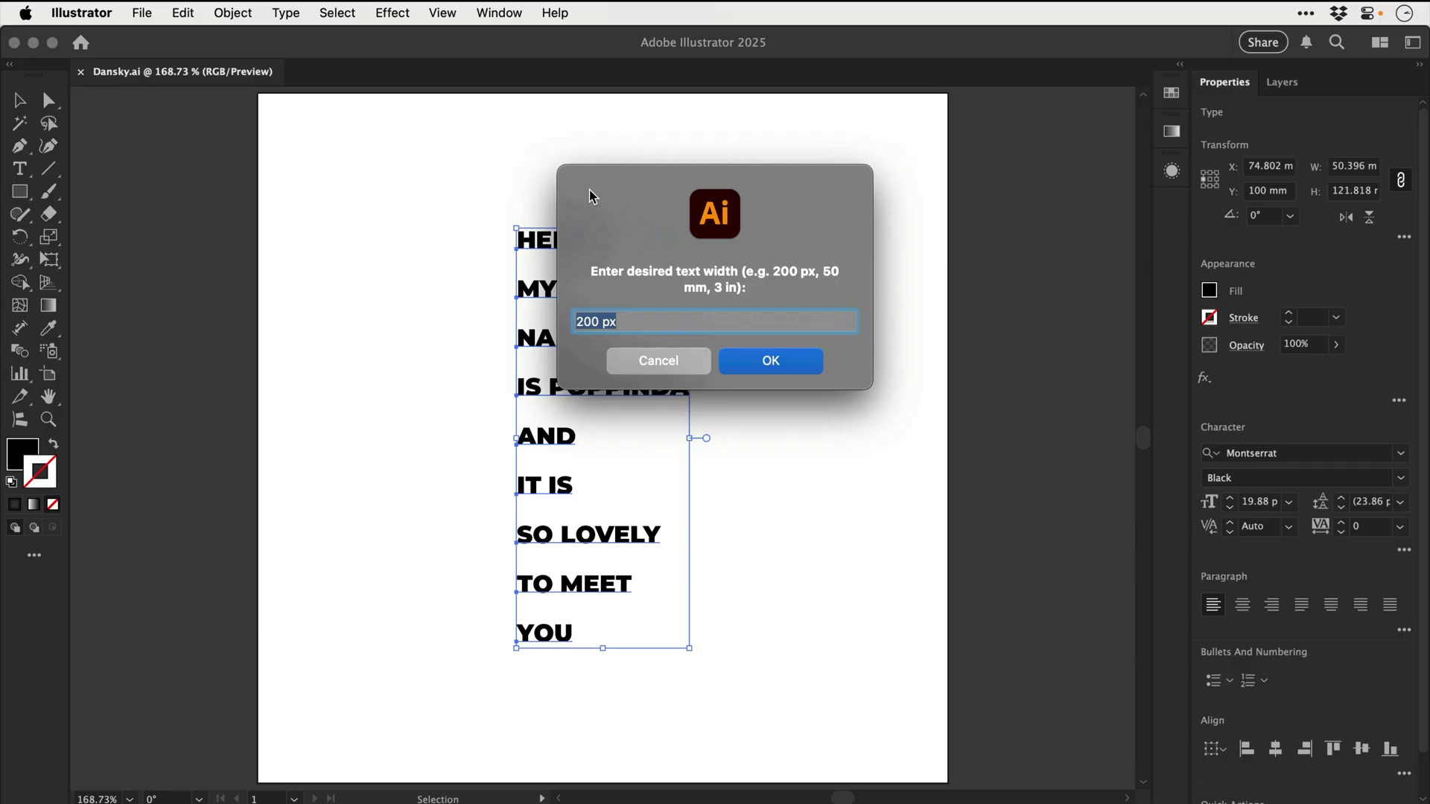
pyautogui.press('Return')
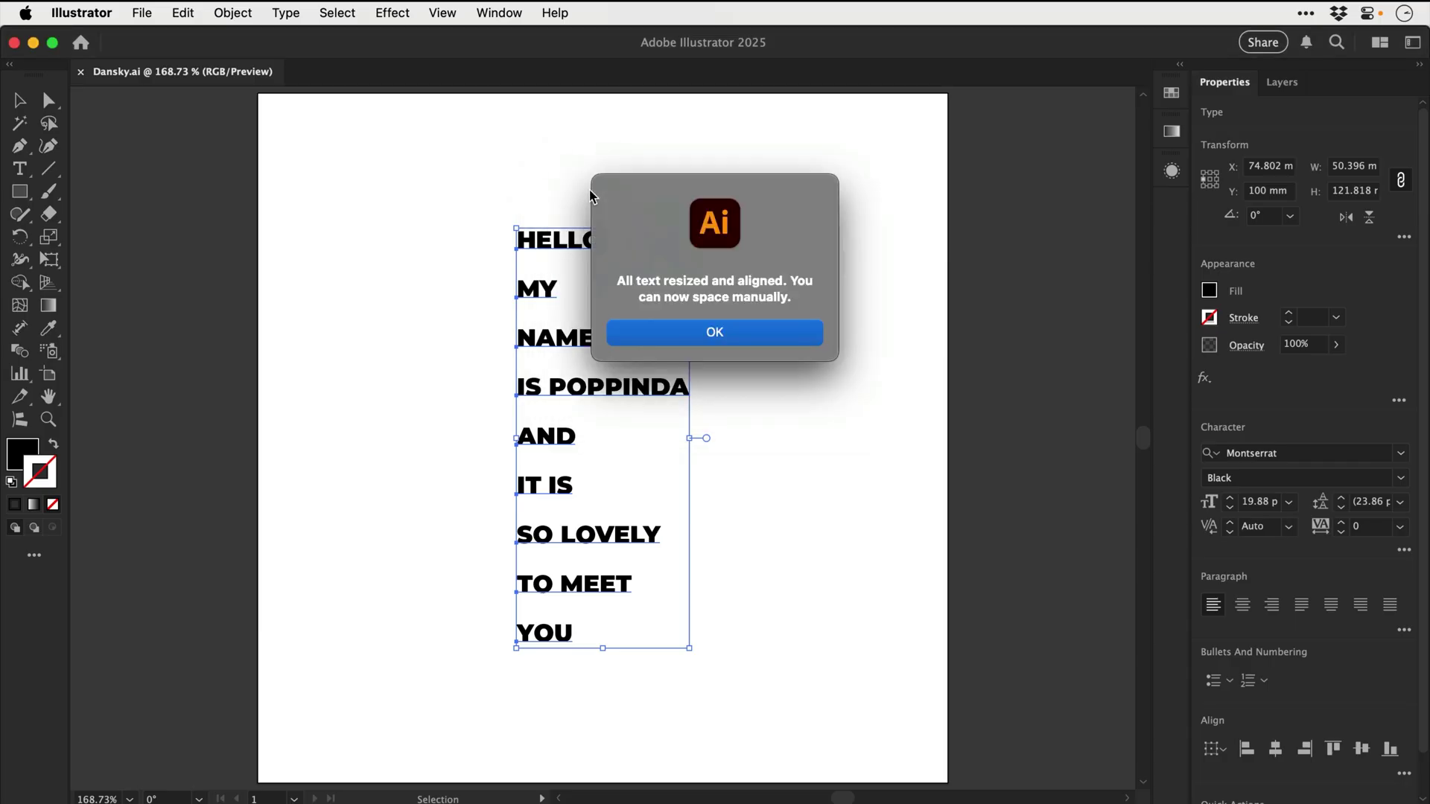
pyautogui.click(706, 332)
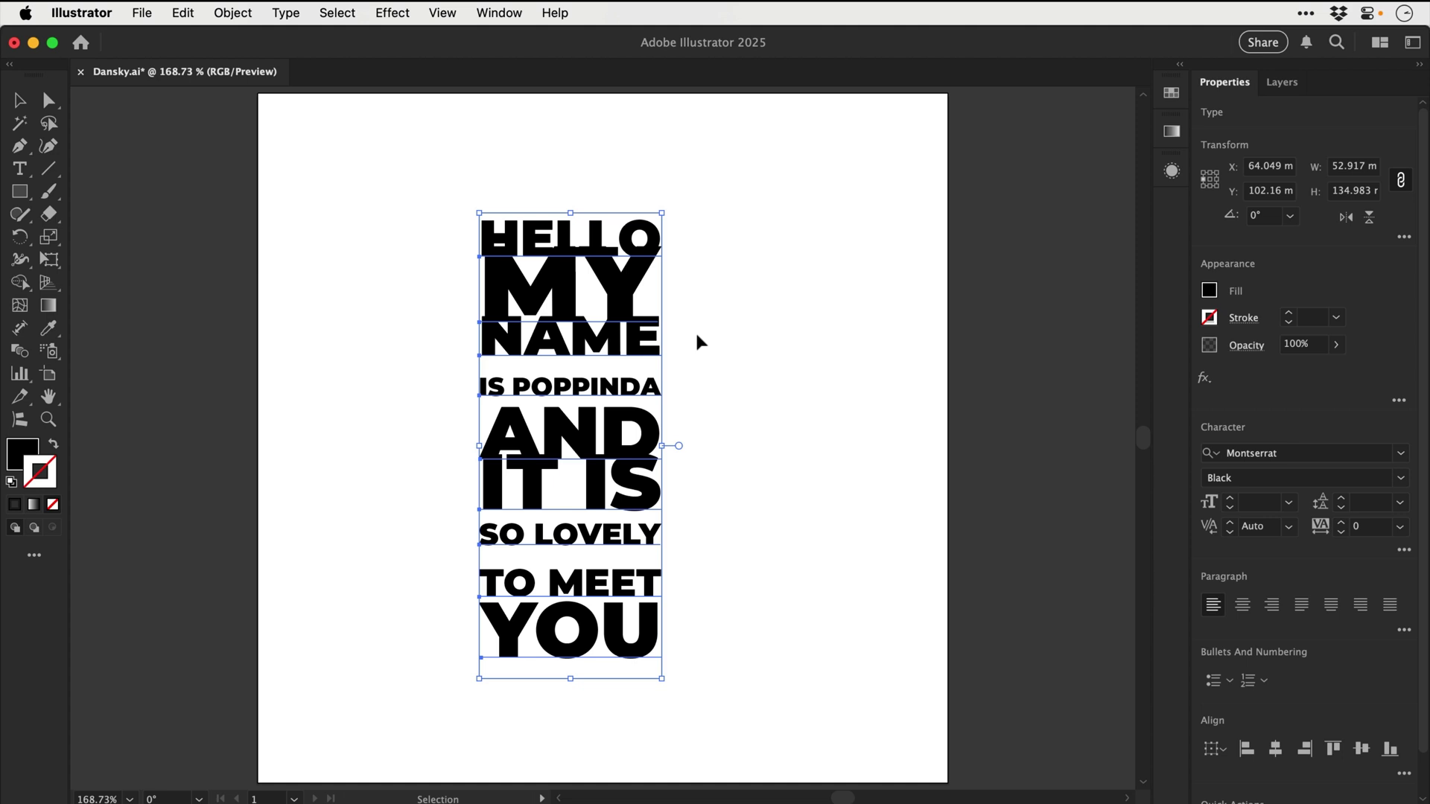
# With MY as key object, distribute the lines vertically at 0 mm, then 1 mm spacing.
pyautogui.click(603, 290)
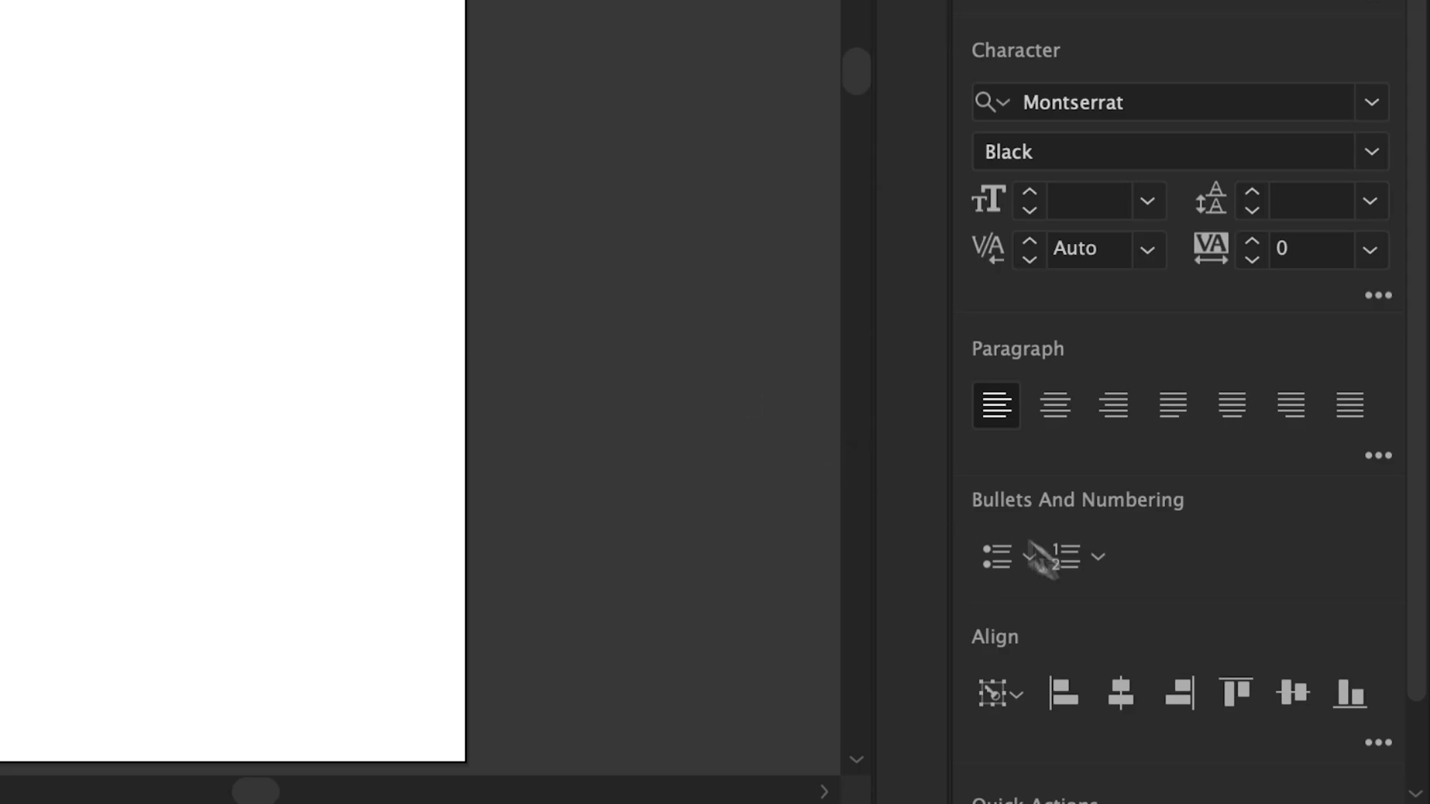
pyautogui.click(1367, 747)
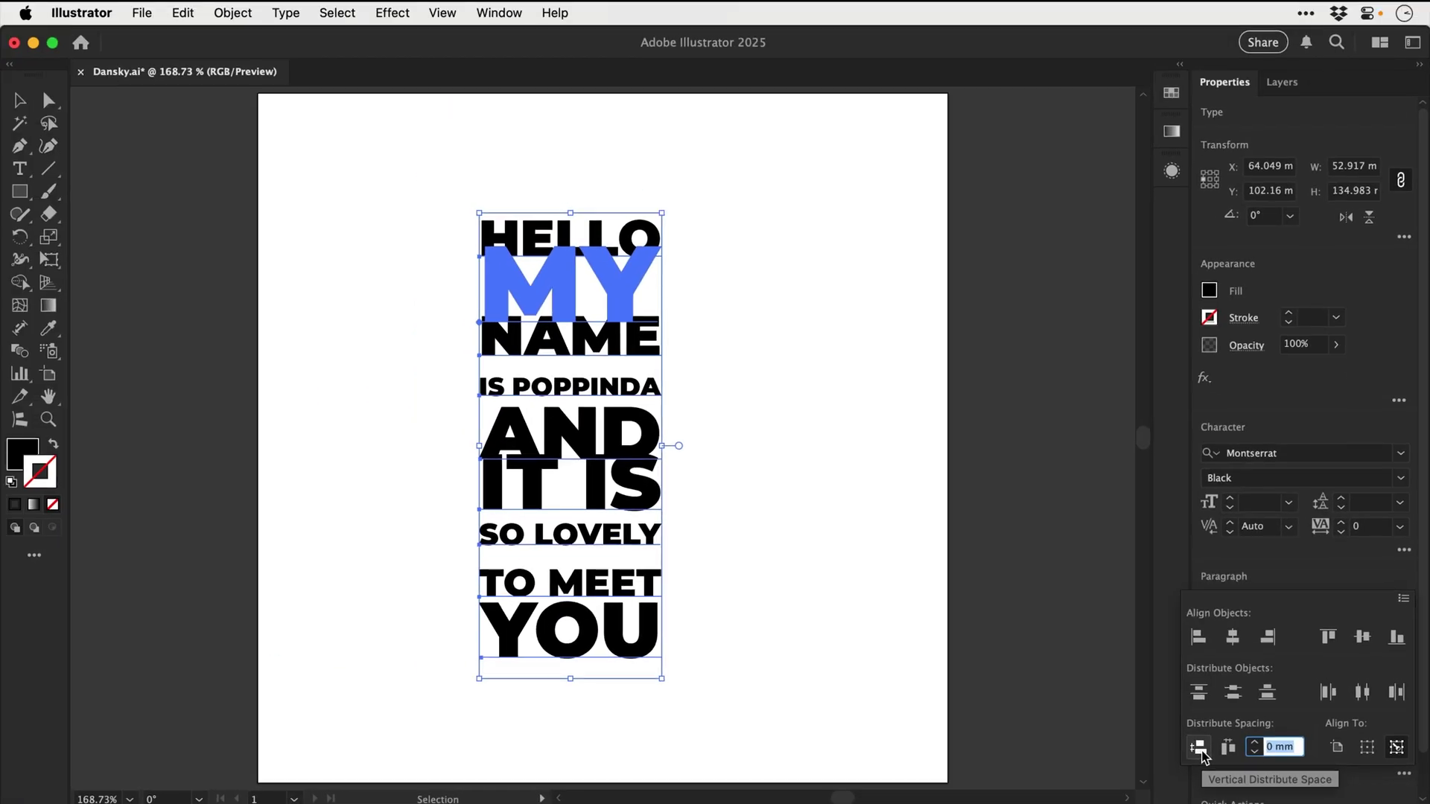
pyautogui.click(1199, 748)
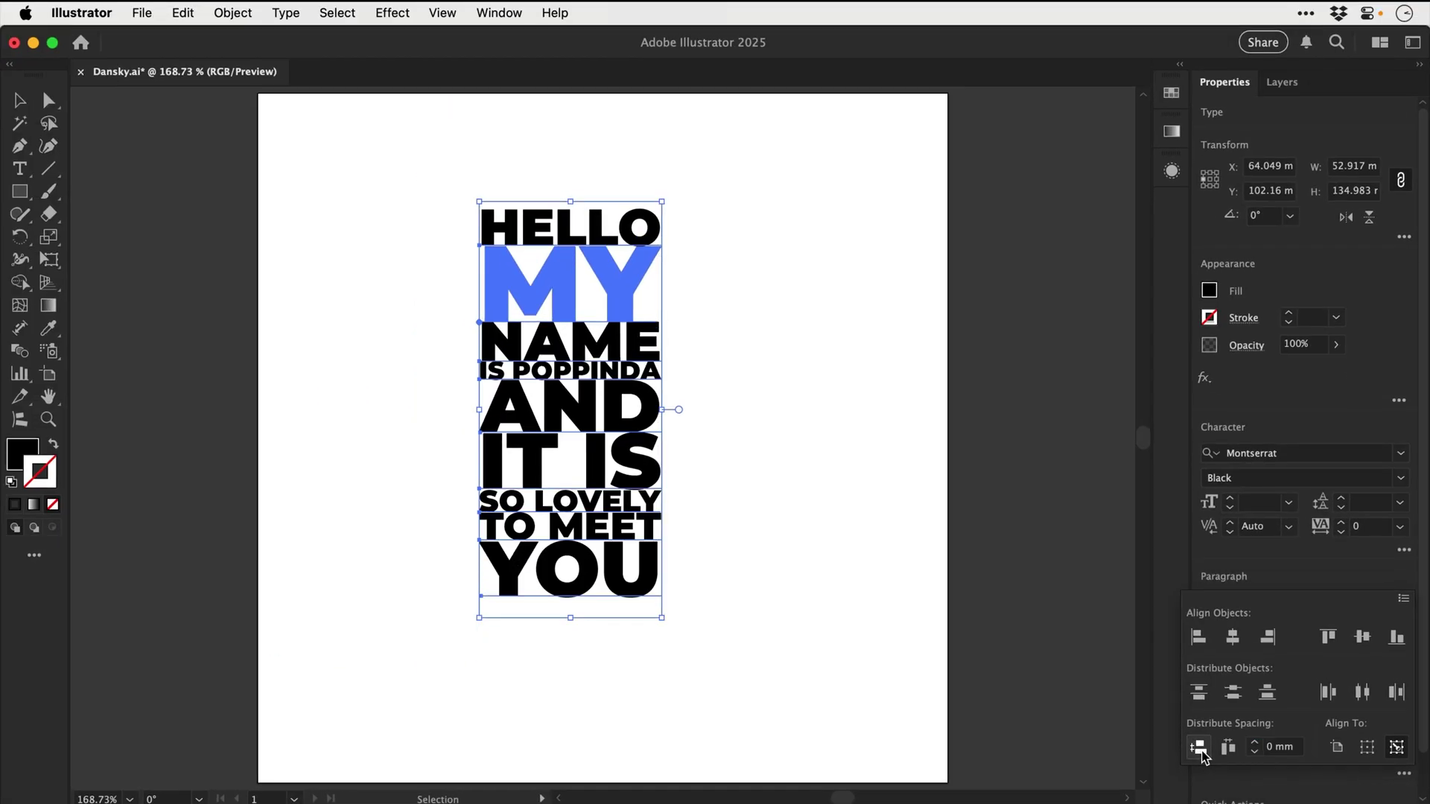
pyautogui.click(1254, 742)
pyautogui.click(1198, 747)
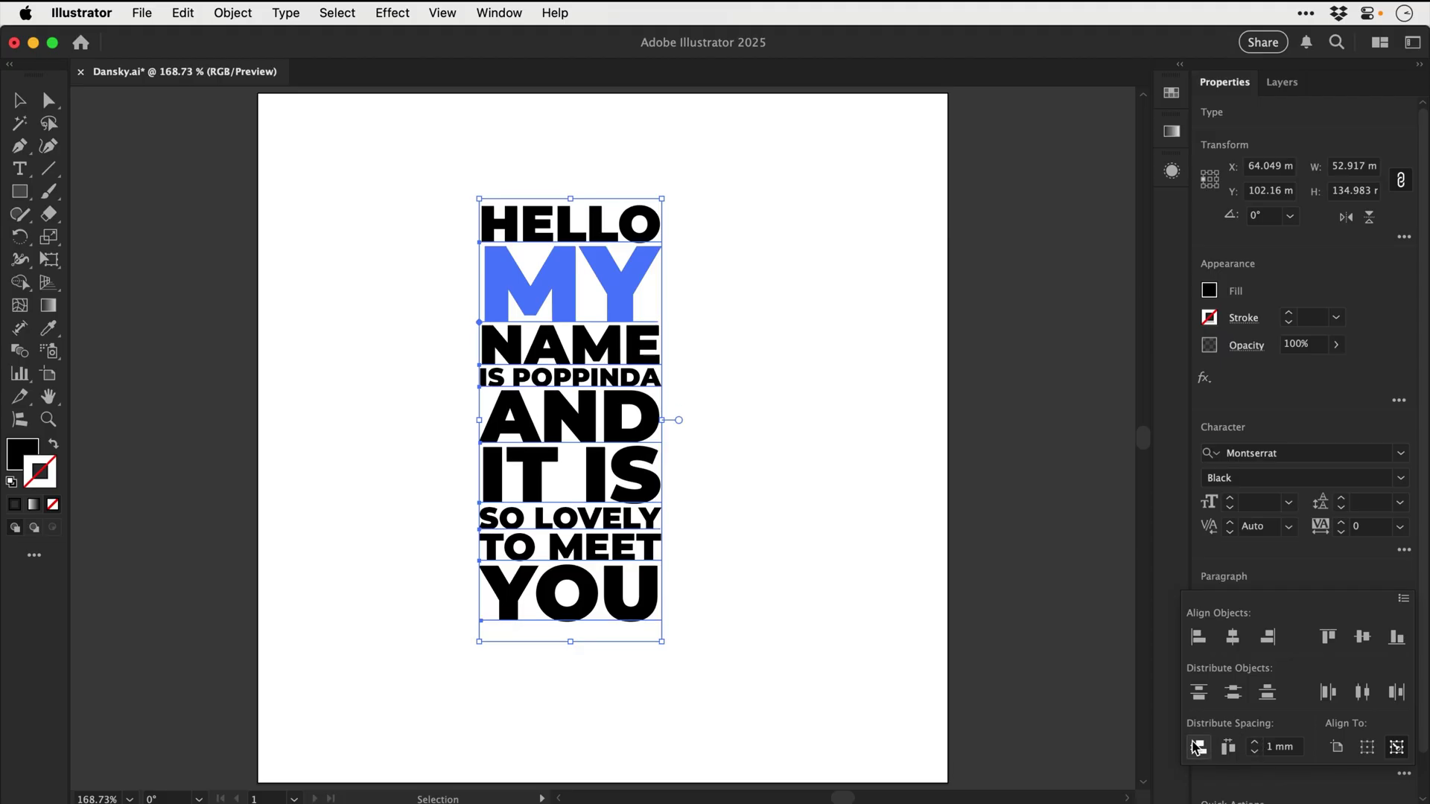
# Try 5 mm vertical spacing, then lower it to 0.5 mm and redistribute the lines.
pyautogui.click(1254, 742)
pyautogui.click(1254, 742)
pyautogui.click(1255, 742)
pyautogui.click(1254, 742)
pyautogui.click(1199, 748)
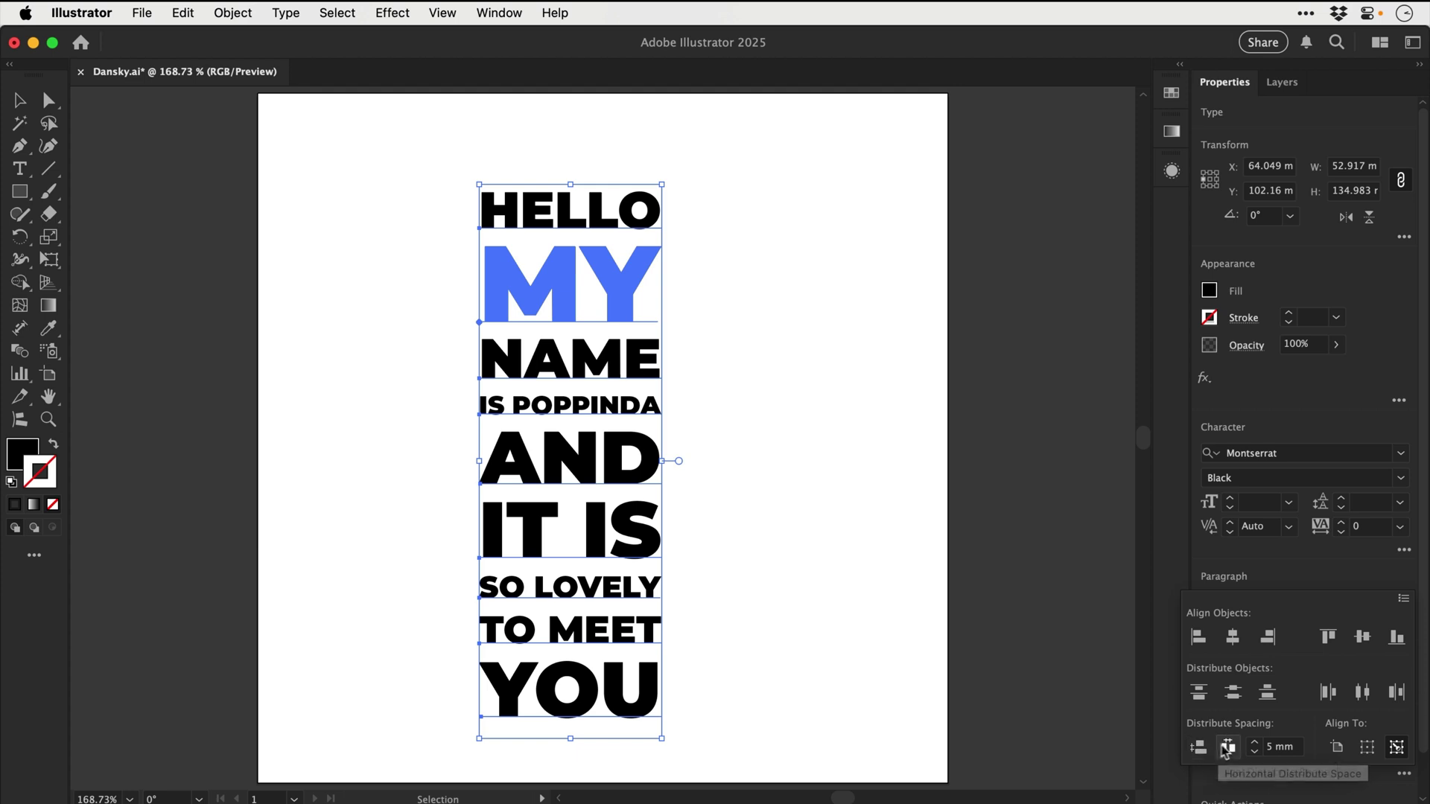
pyautogui.click(1256, 752)
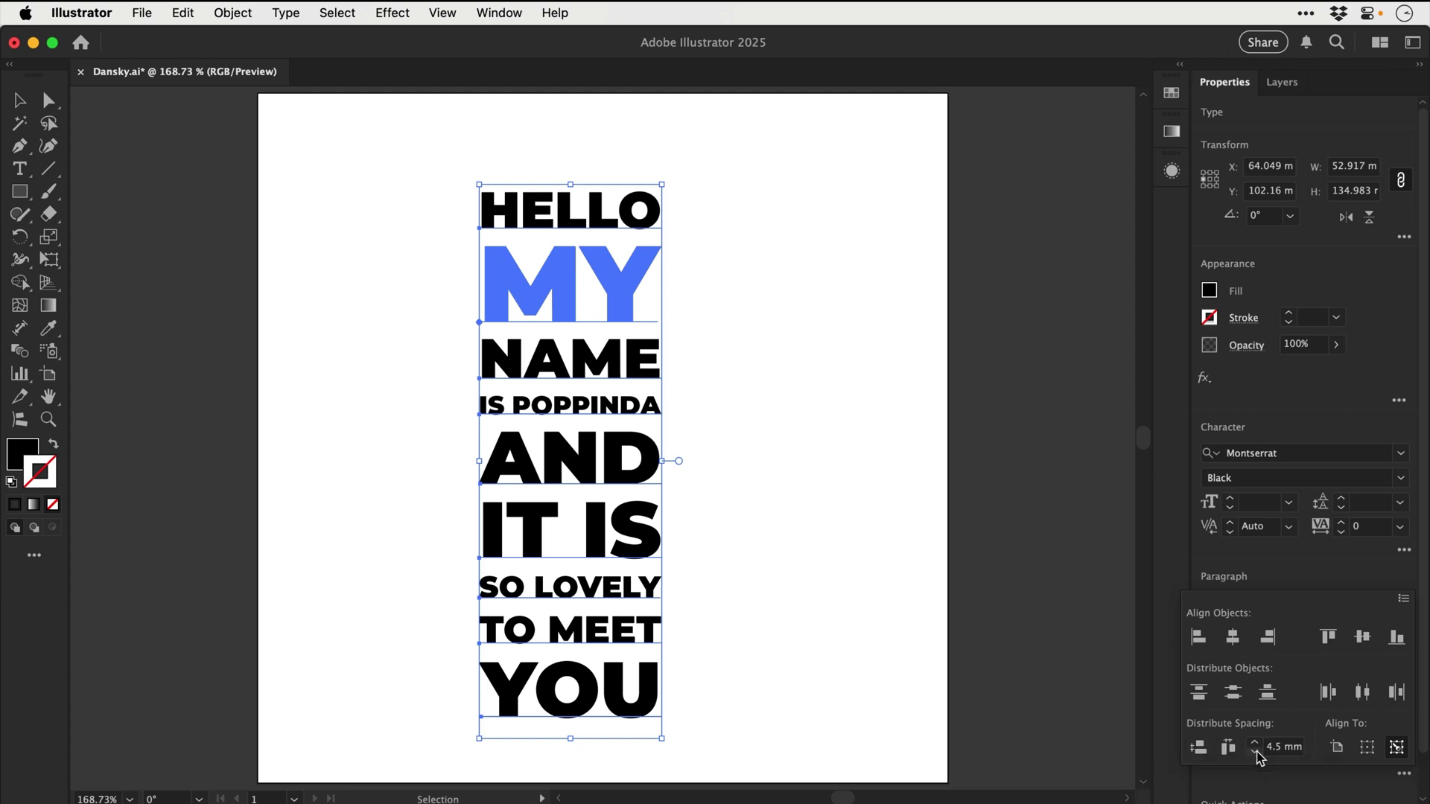
pyautogui.click(1256, 752)
pyautogui.click(1256, 752)
pyautogui.click(1257, 752)
pyautogui.click(1256, 752)
pyautogui.click(1257, 752)
pyautogui.click(1256, 752)
pyautogui.click(1256, 752)
pyautogui.click(1257, 753)
pyautogui.click(1198, 747)
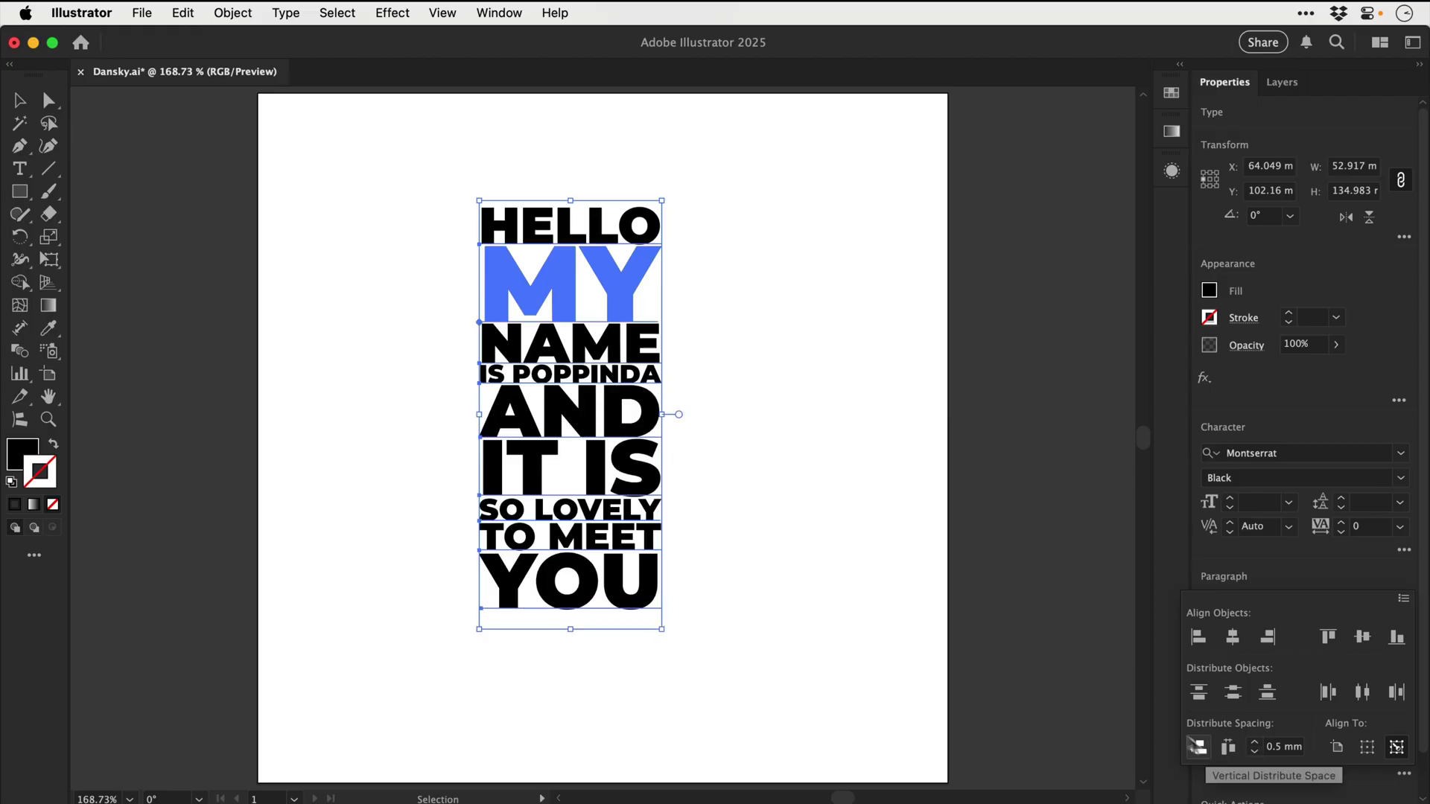
# Review the spacing, trying and undoing an upward nudge of the HELLO line.
pyautogui.click(786, 452)
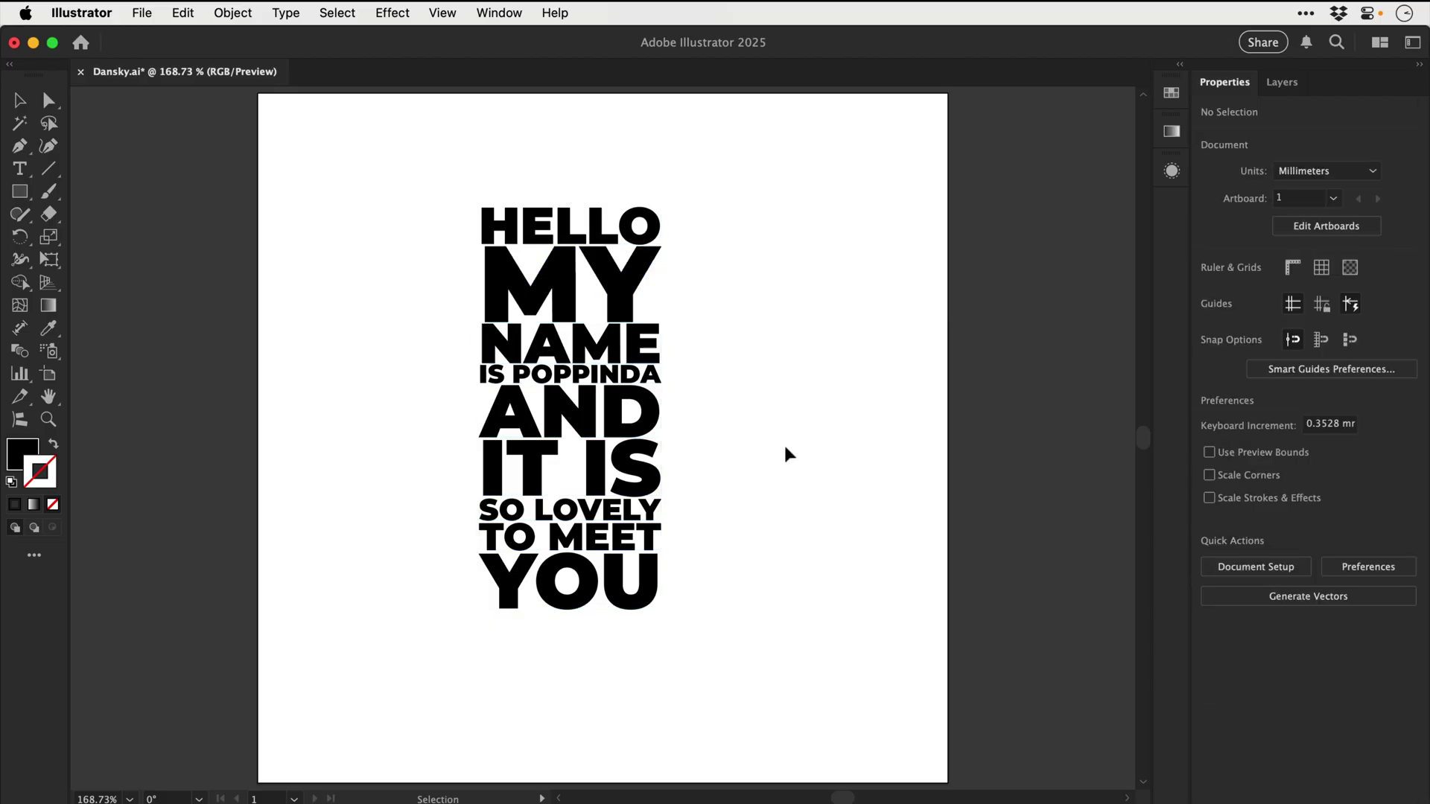
pyautogui.moveTo(624, 307); pyautogui.dragTo(673, 315)
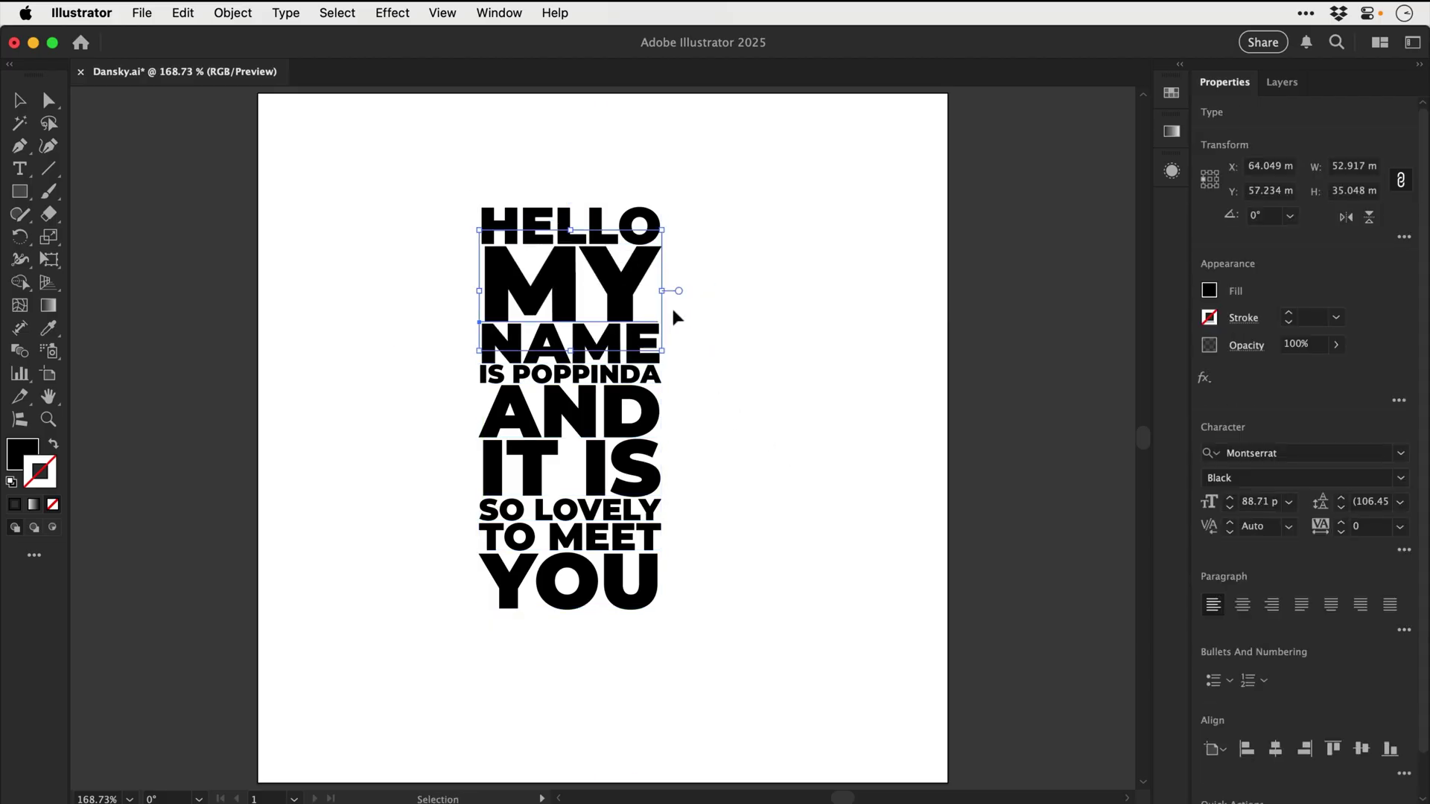
pyautogui.moveTo(558, 209); pyautogui.dragTo(559, 182)
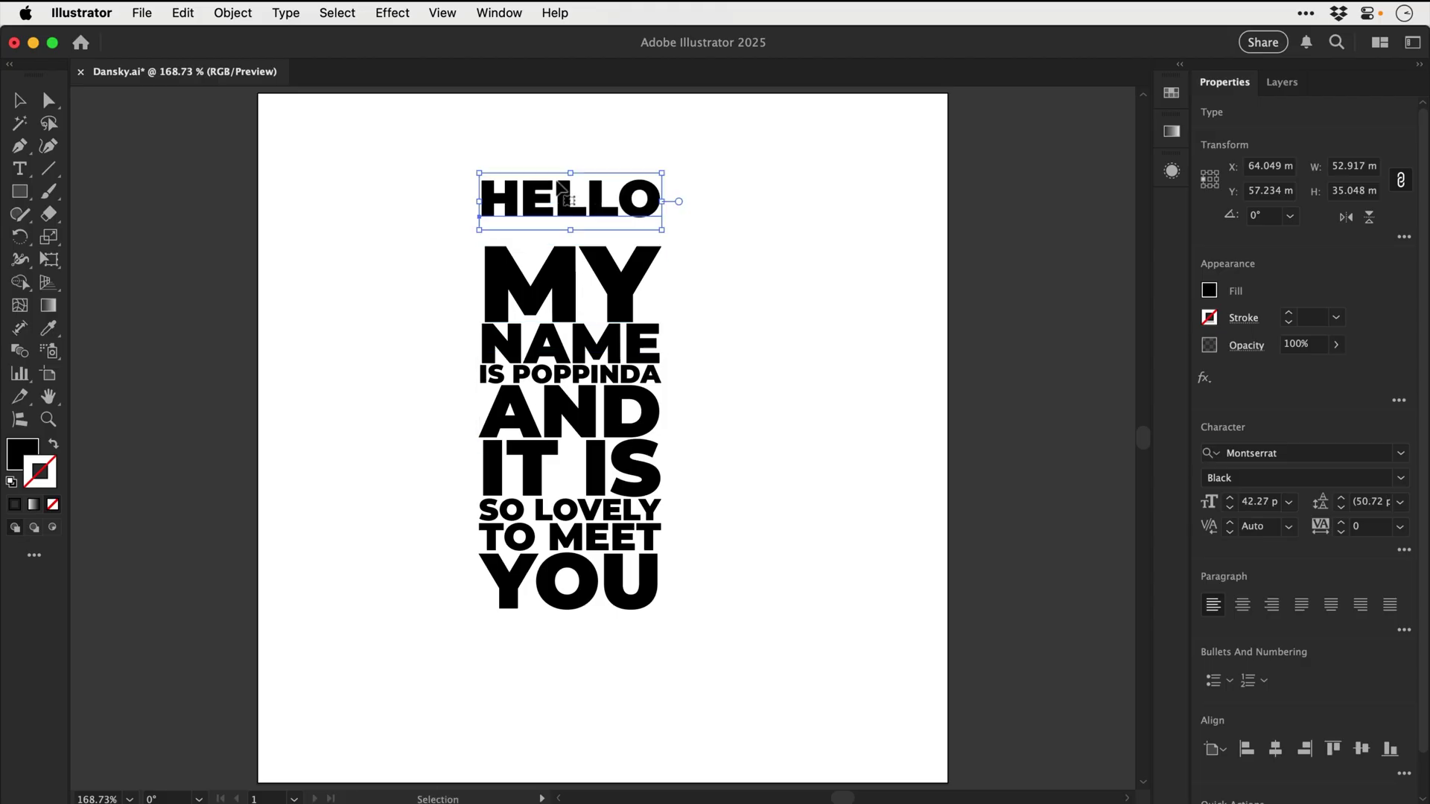
pyautogui.press('super+z')
# Group all word lines, scale the block up to 56 × 132 mm and shift it right.
pyautogui.moveTo(433, 183); pyautogui.dragTo(741, 659)
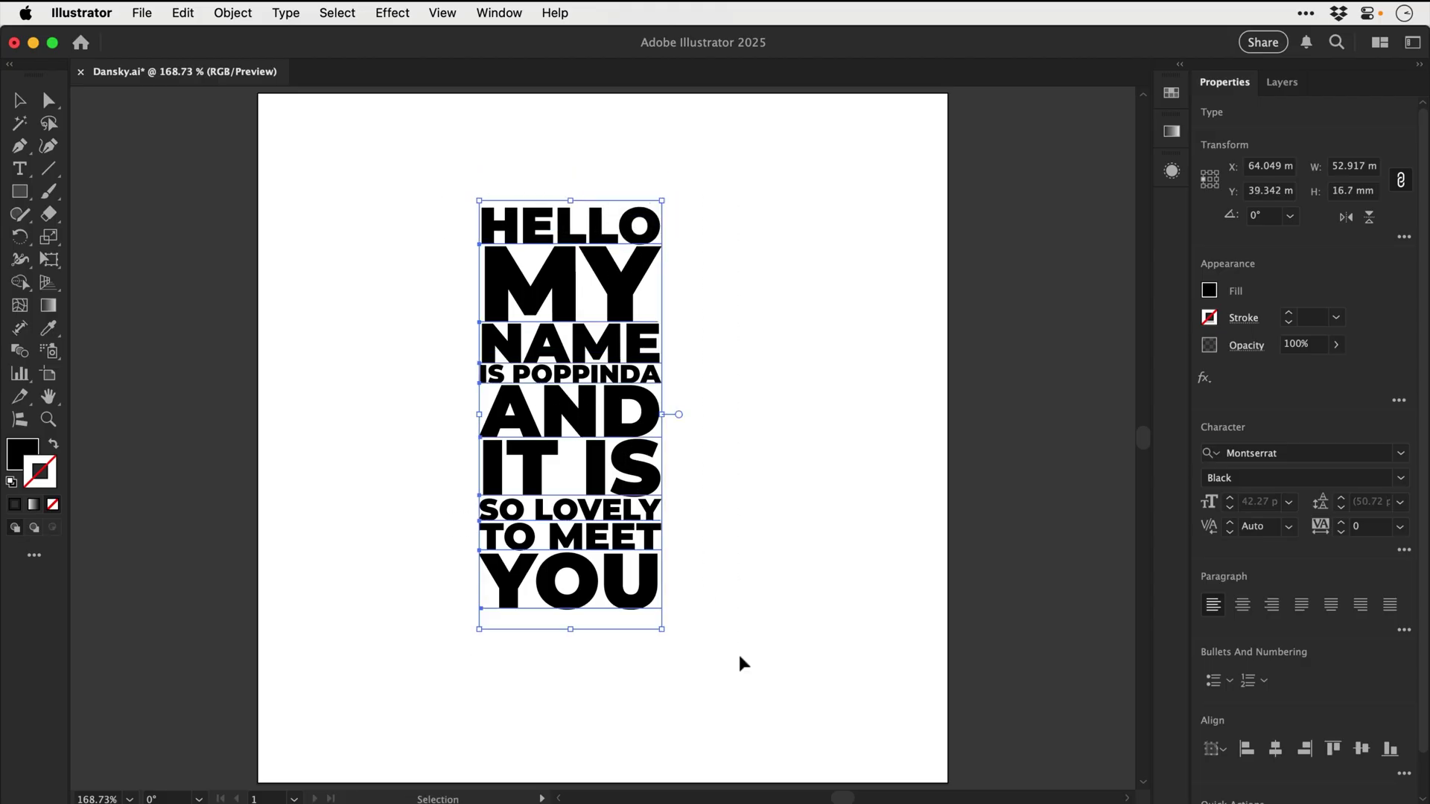
pyautogui.press('super+g')
pyautogui.moveTo(661, 629); pyautogui.dragTo(775, 653)
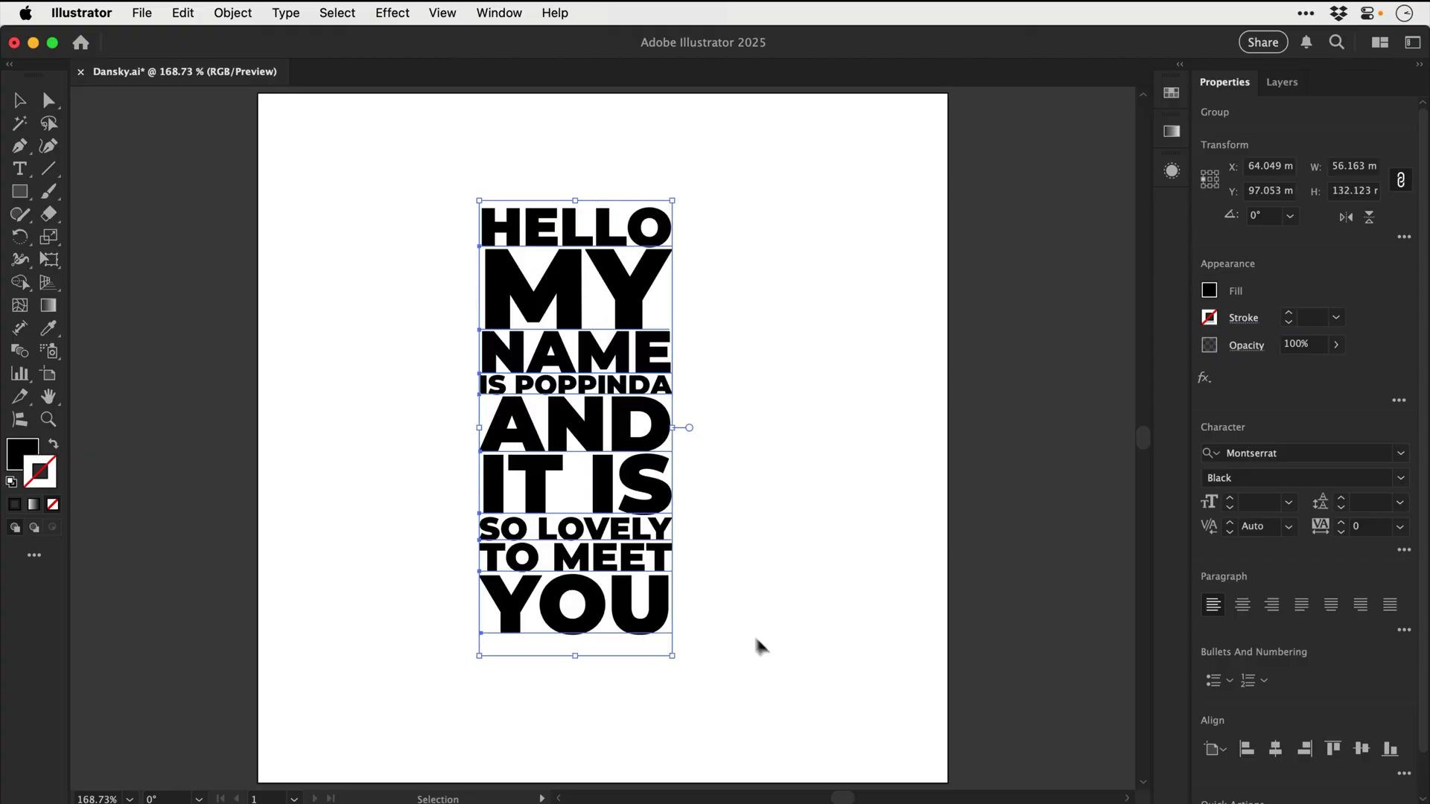
pyautogui.moveTo(627, 505)
pyautogui.mouseDown()
pyautogui.moveTo(671, 500)
pyautogui.moveTo(655, 503)
pyautogui.mouseUp()
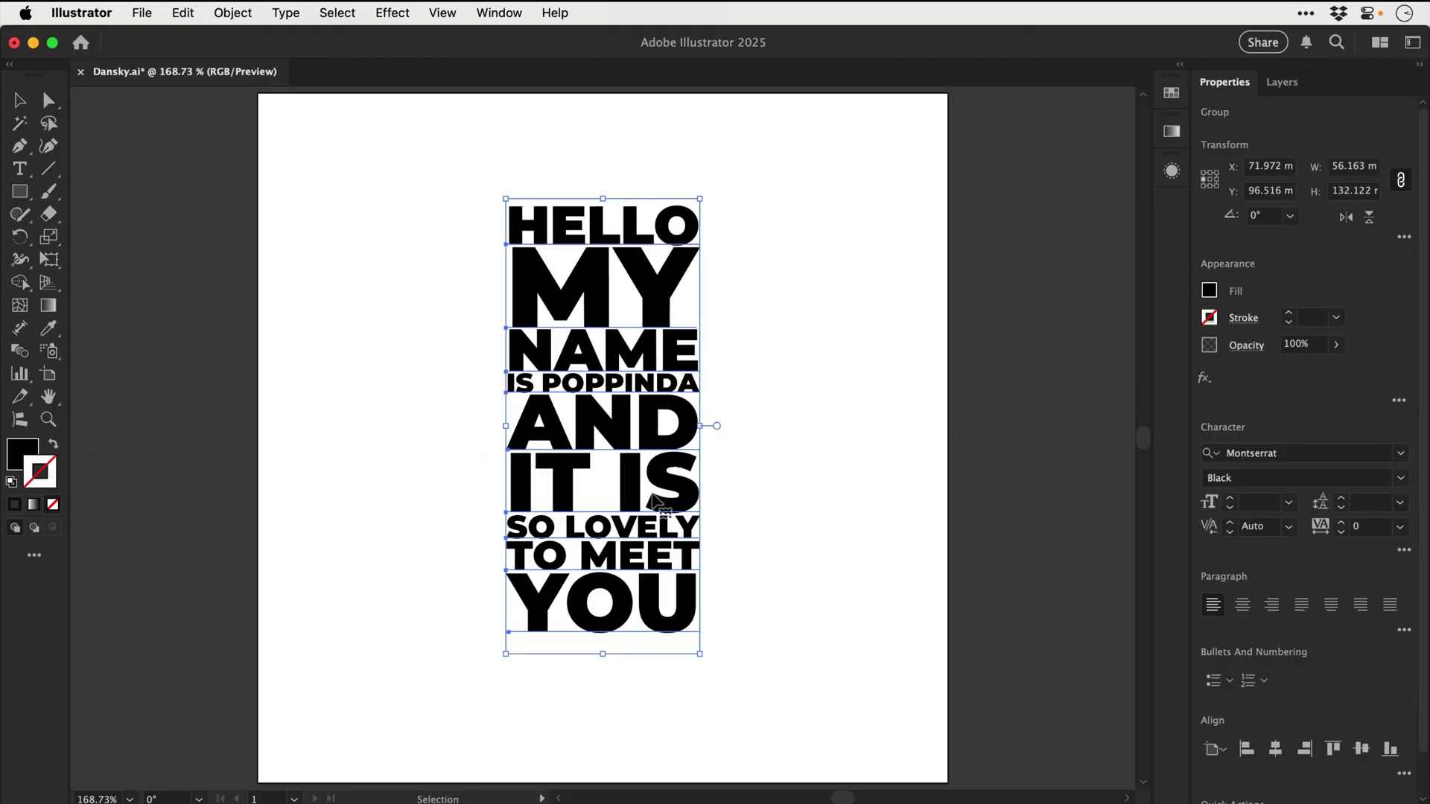
pyautogui.press('super+Tab')
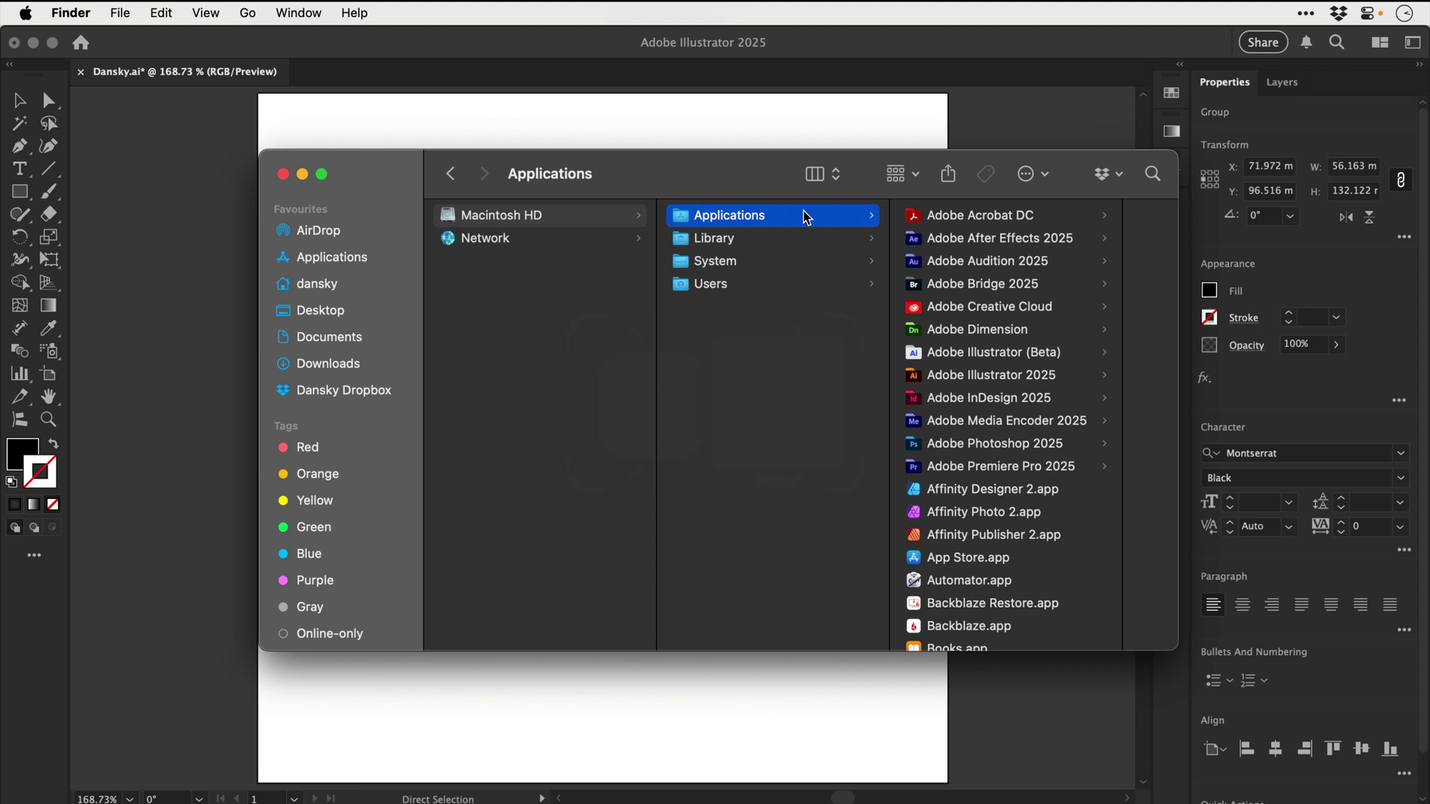
# Browse Adobe Illustrator 2025 > Presets > en_GB down to its Scripts folder.
pyautogui.click(993, 379)
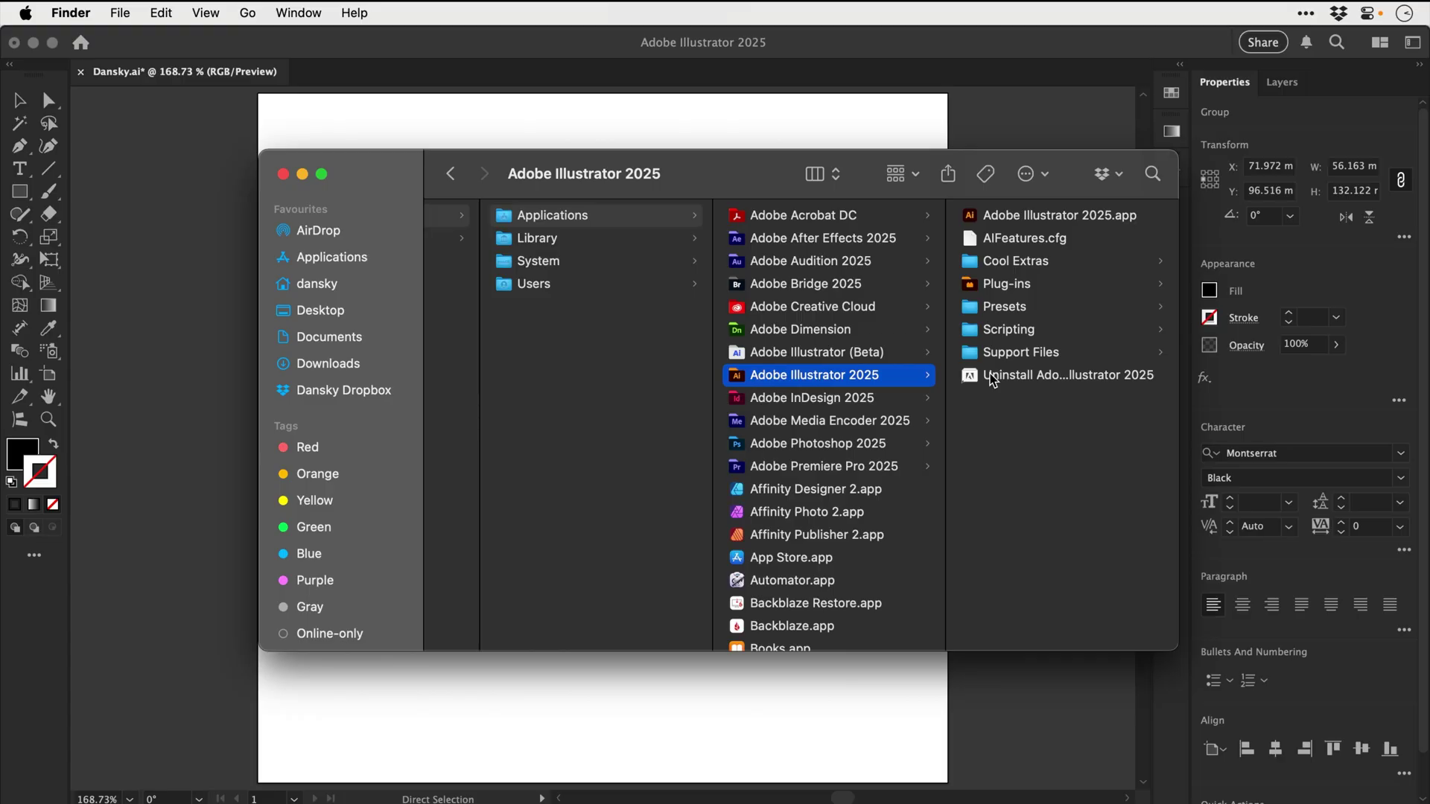
pyautogui.click(1037, 307)
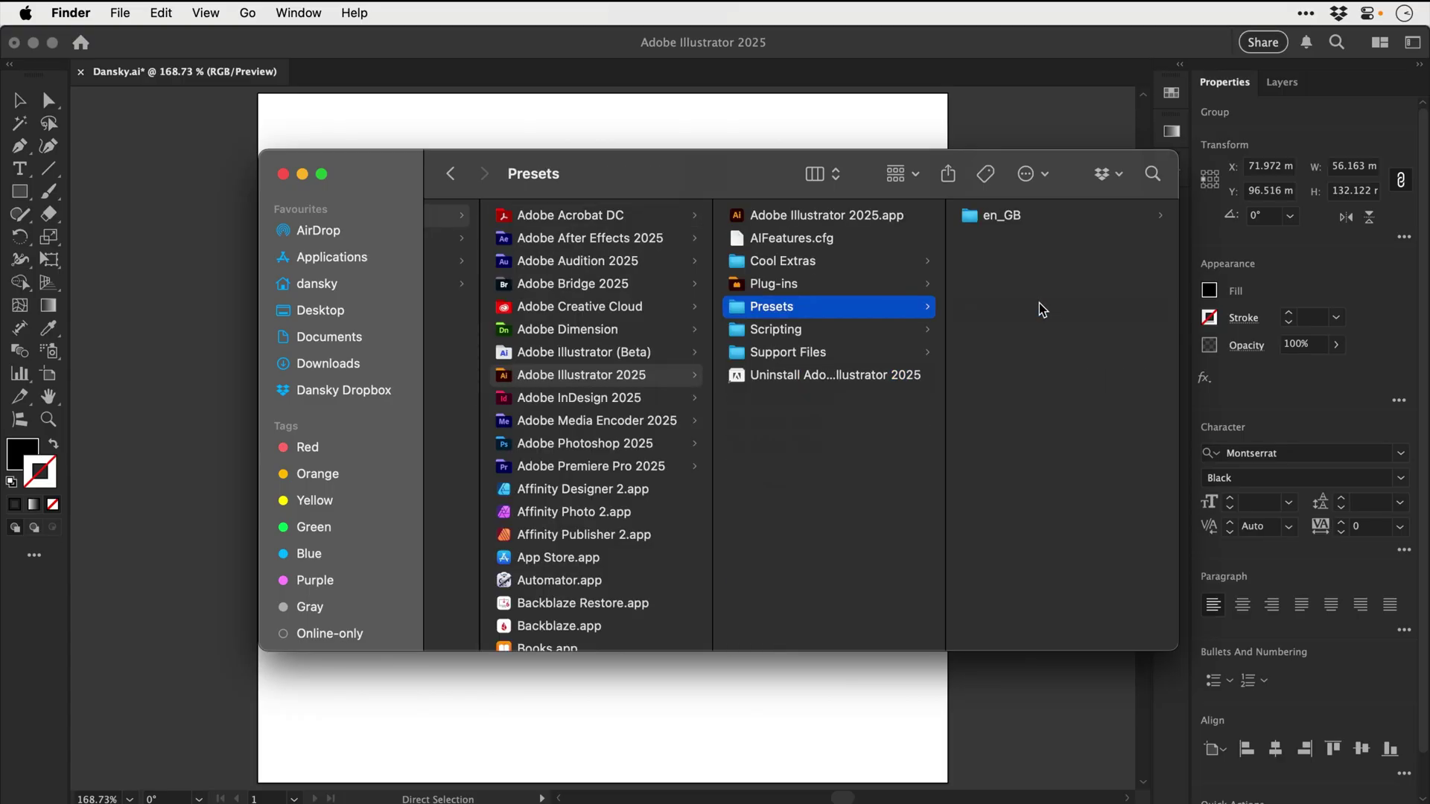
pyautogui.click(1056, 216)
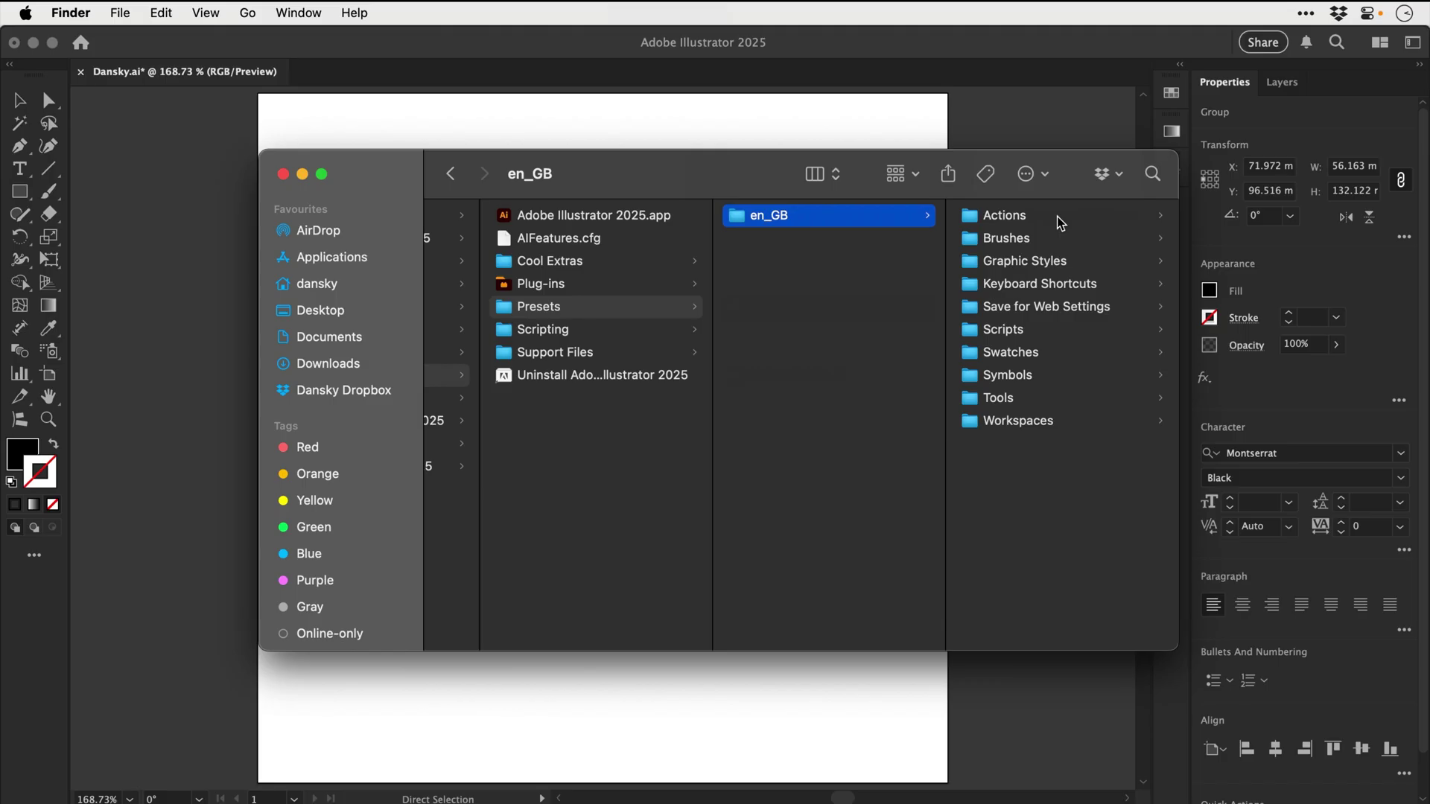
pyautogui.click(1050, 238)
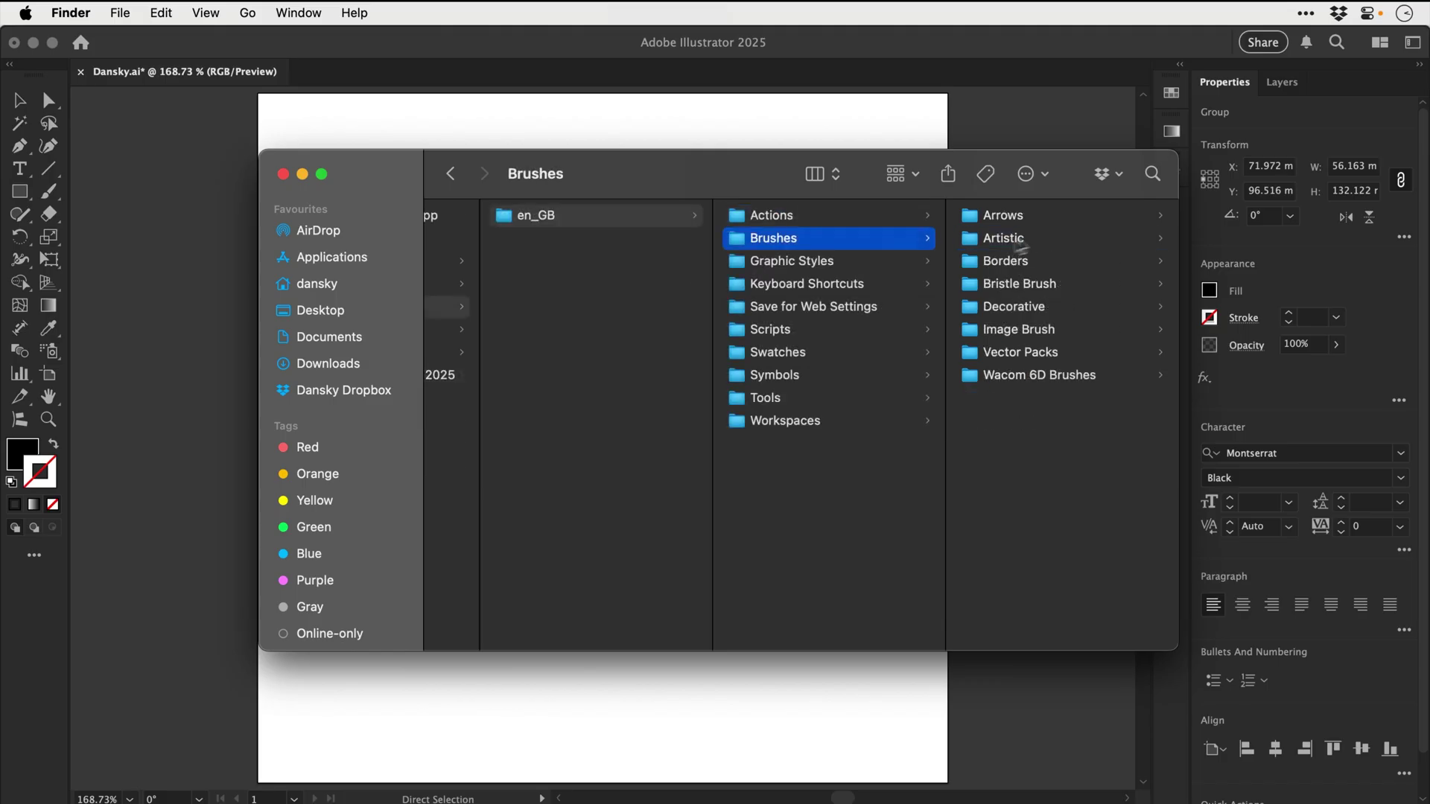
pyautogui.click(897, 262)
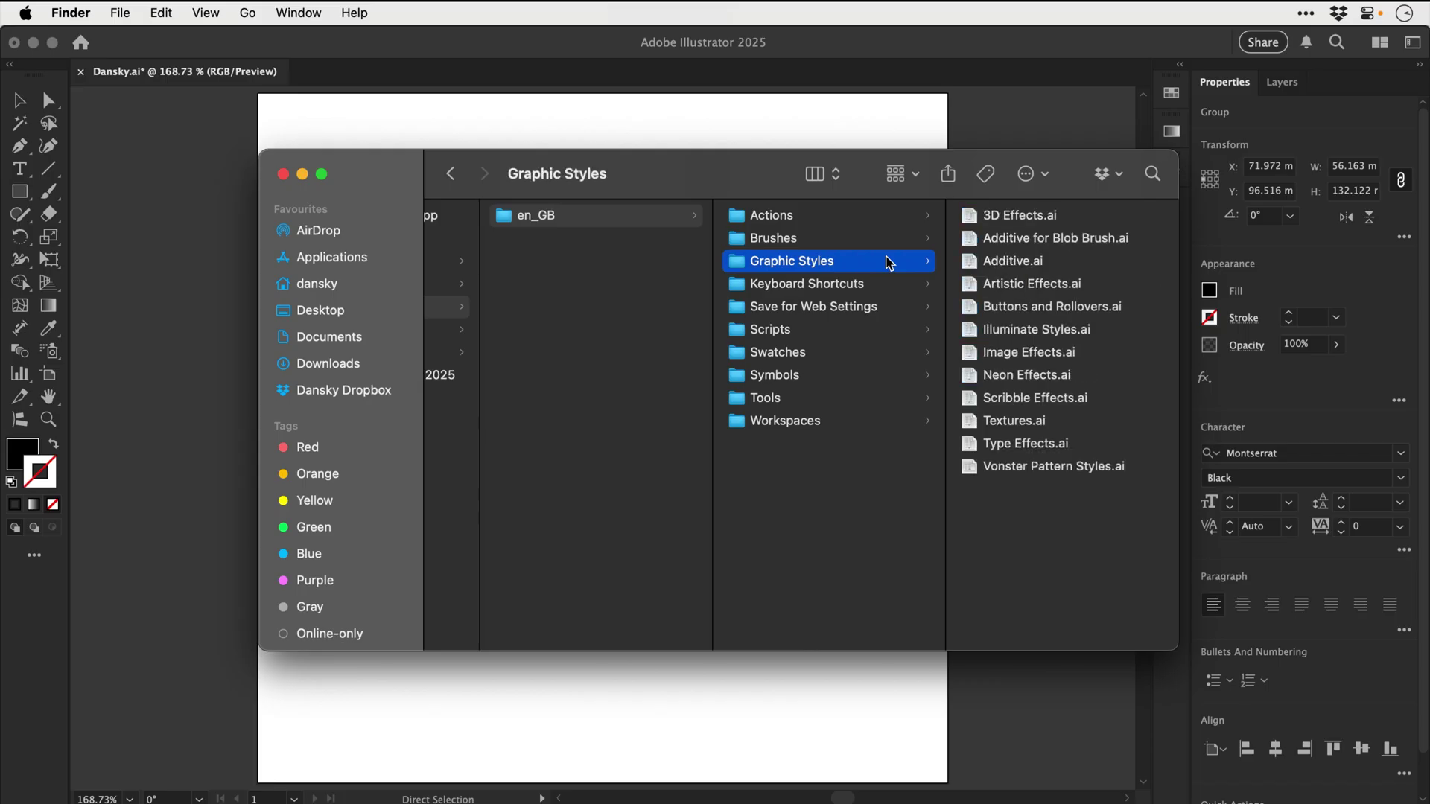
pyautogui.click(841, 335)
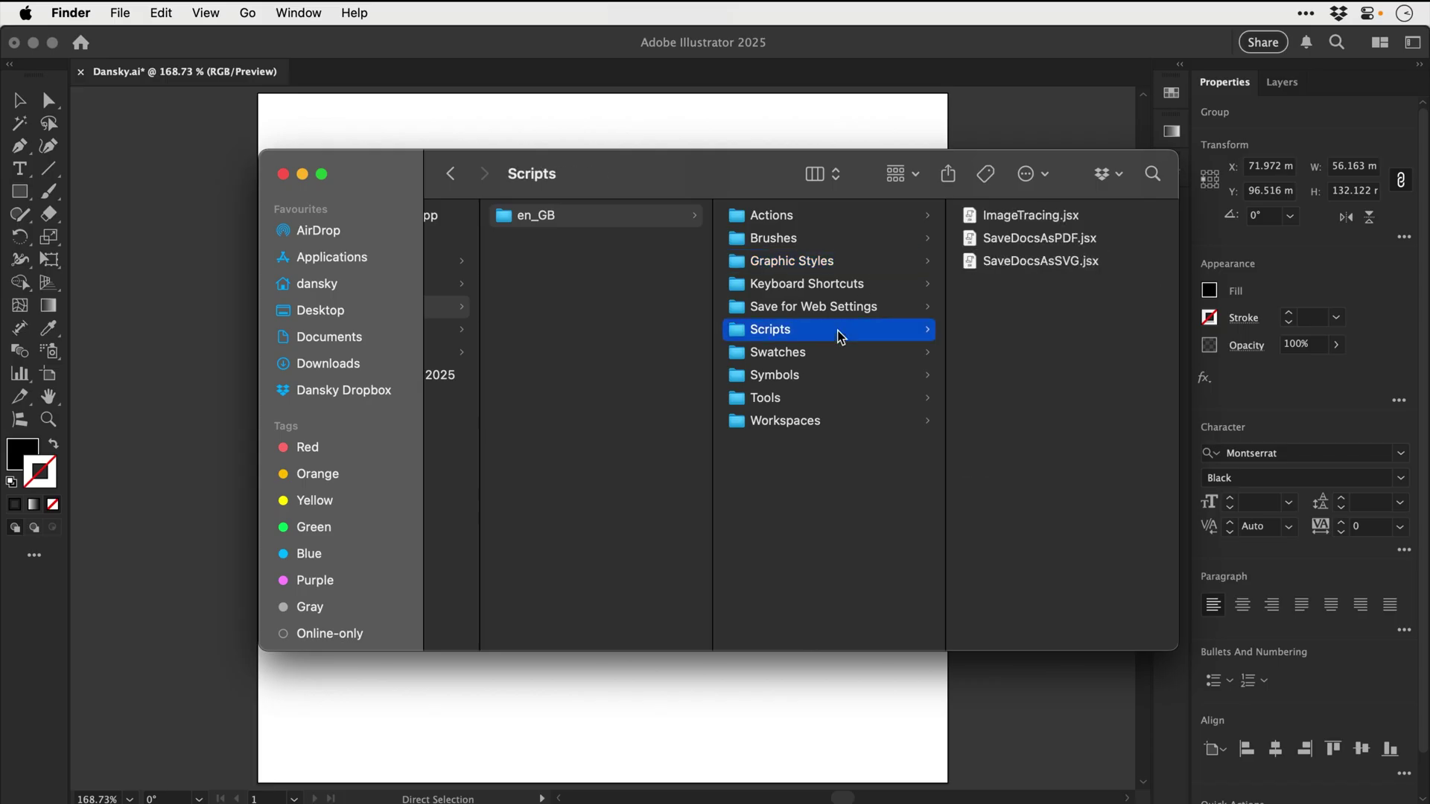
# Copy the Dynamic Text.jsx file from the desktop.
pyautogui.press('F11')
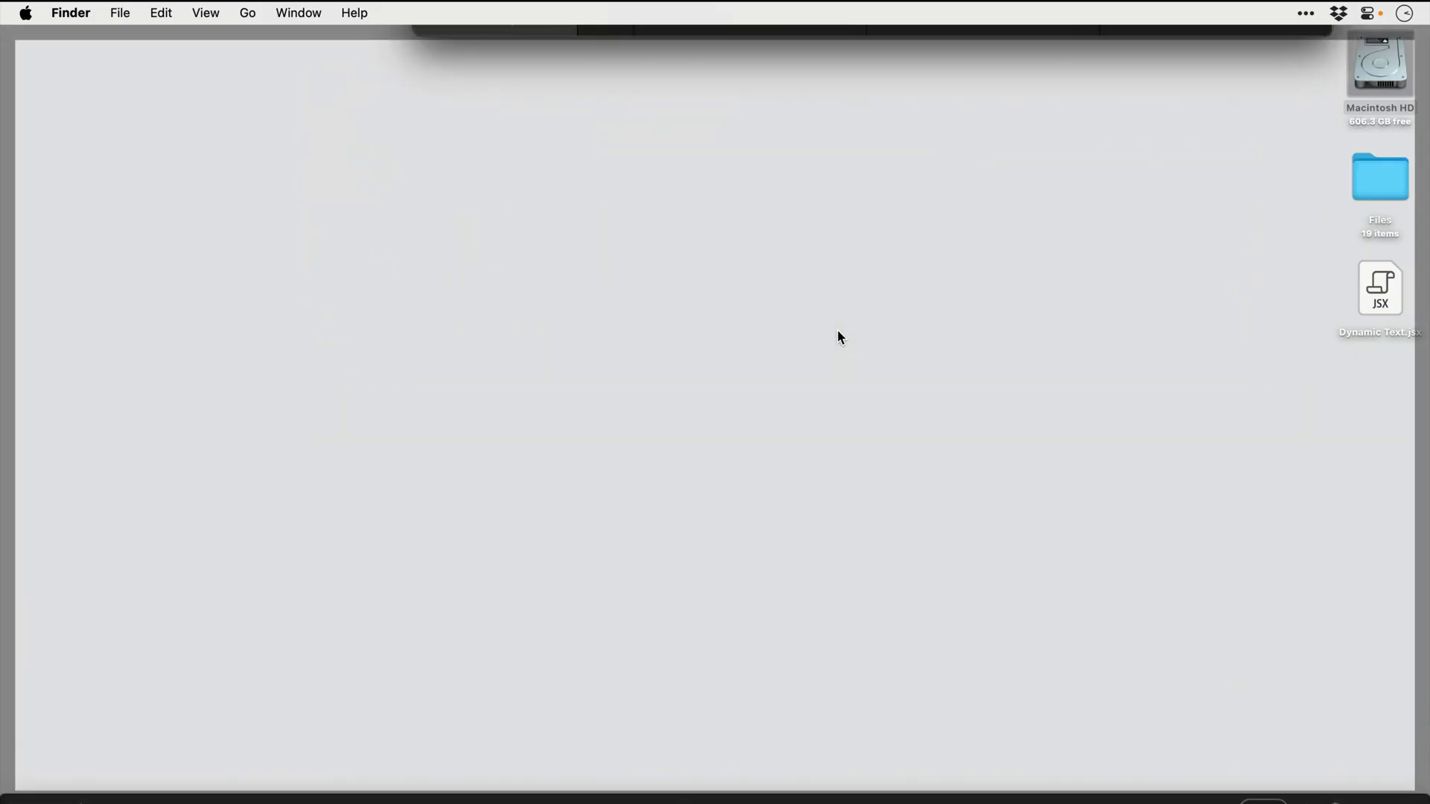
pyautogui.click(1381, 306)
pyautogui.rightClick(1382, 306)
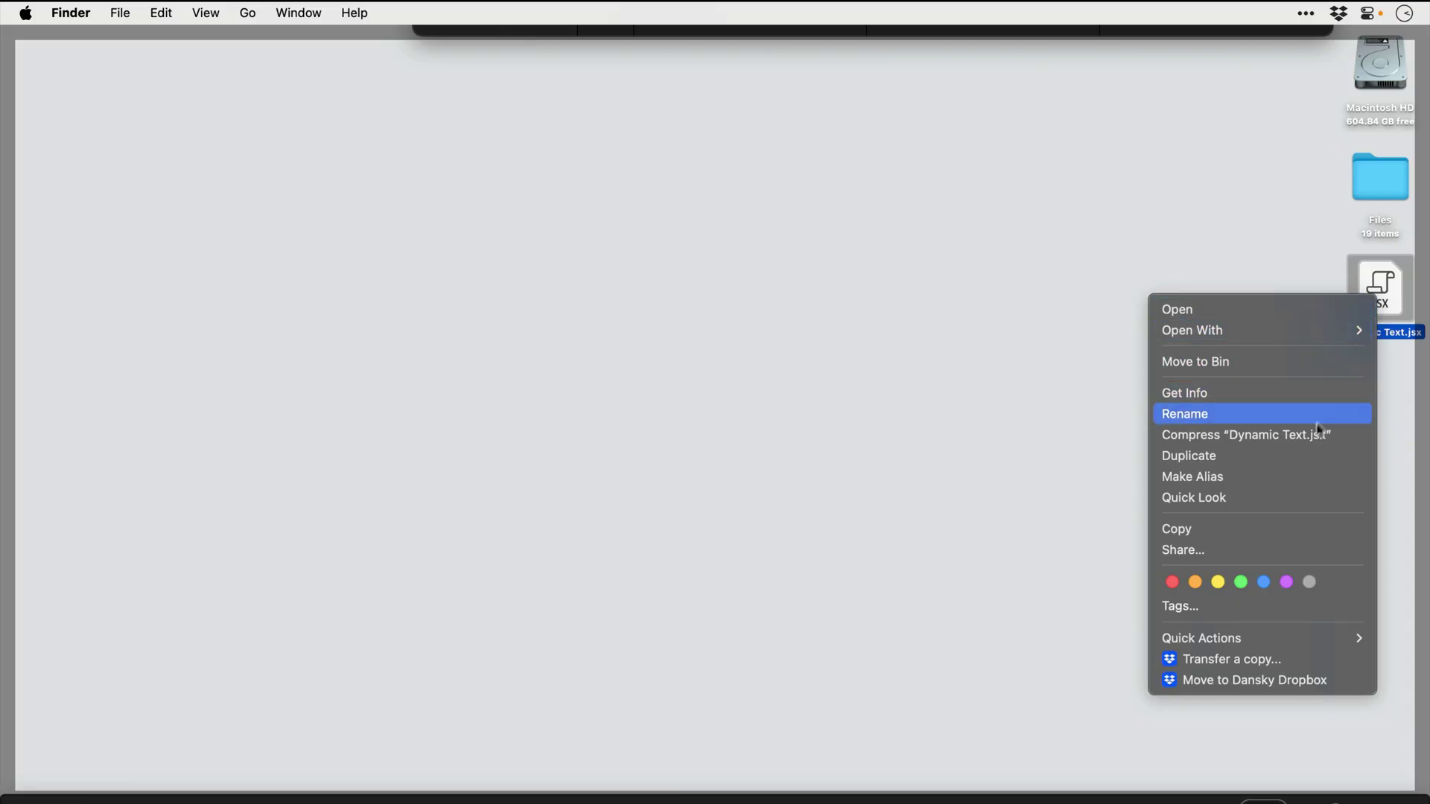
pyautogui.click(1269, 530)
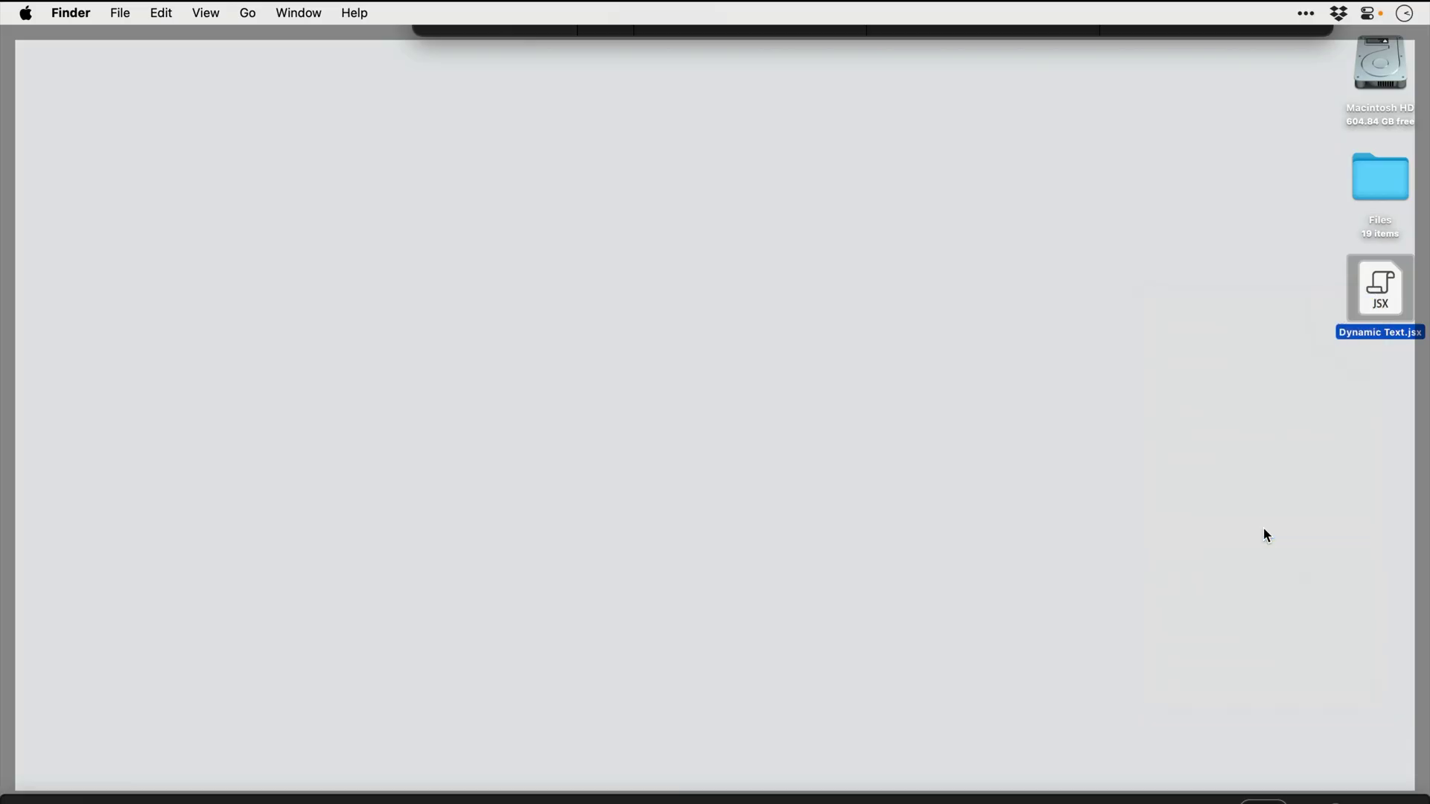
# Paste Dynamic Text.jsx into the Scripts folder, entering the admin password to authorise it.
pyautogui.press('super+Tab')
pyautogui.press('super+Tab')
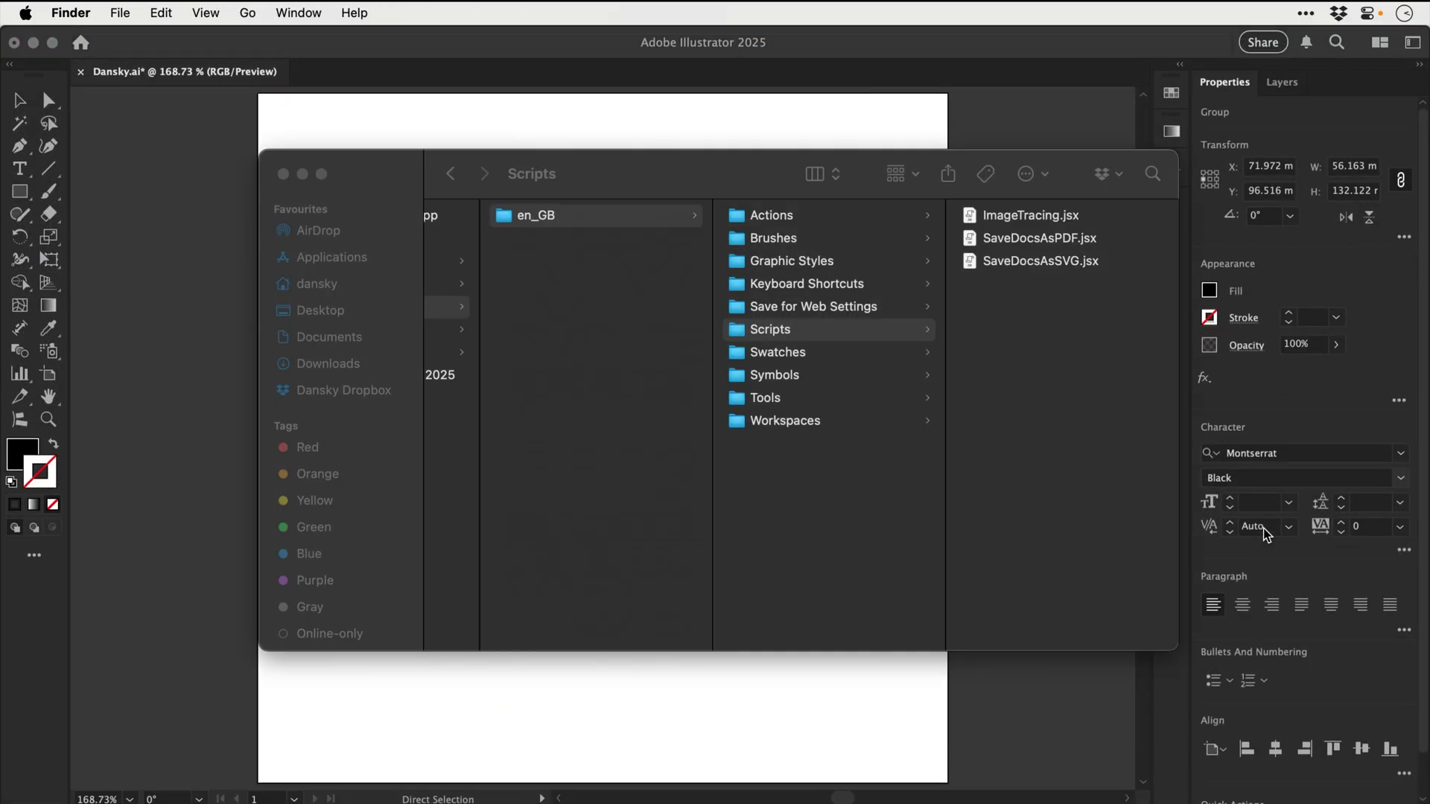
pyautogui.click(1056, 390)
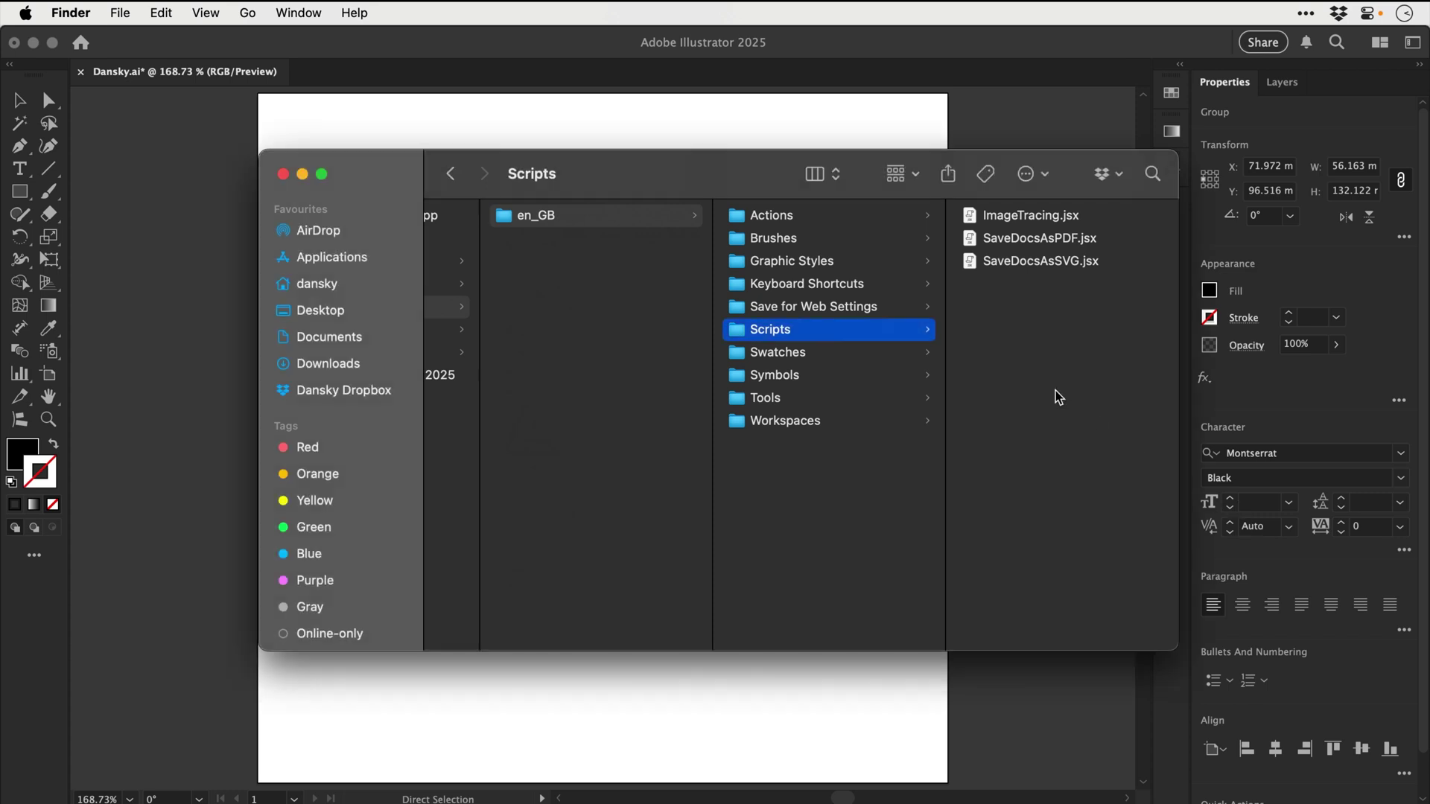
pyautogui.press('super+v')
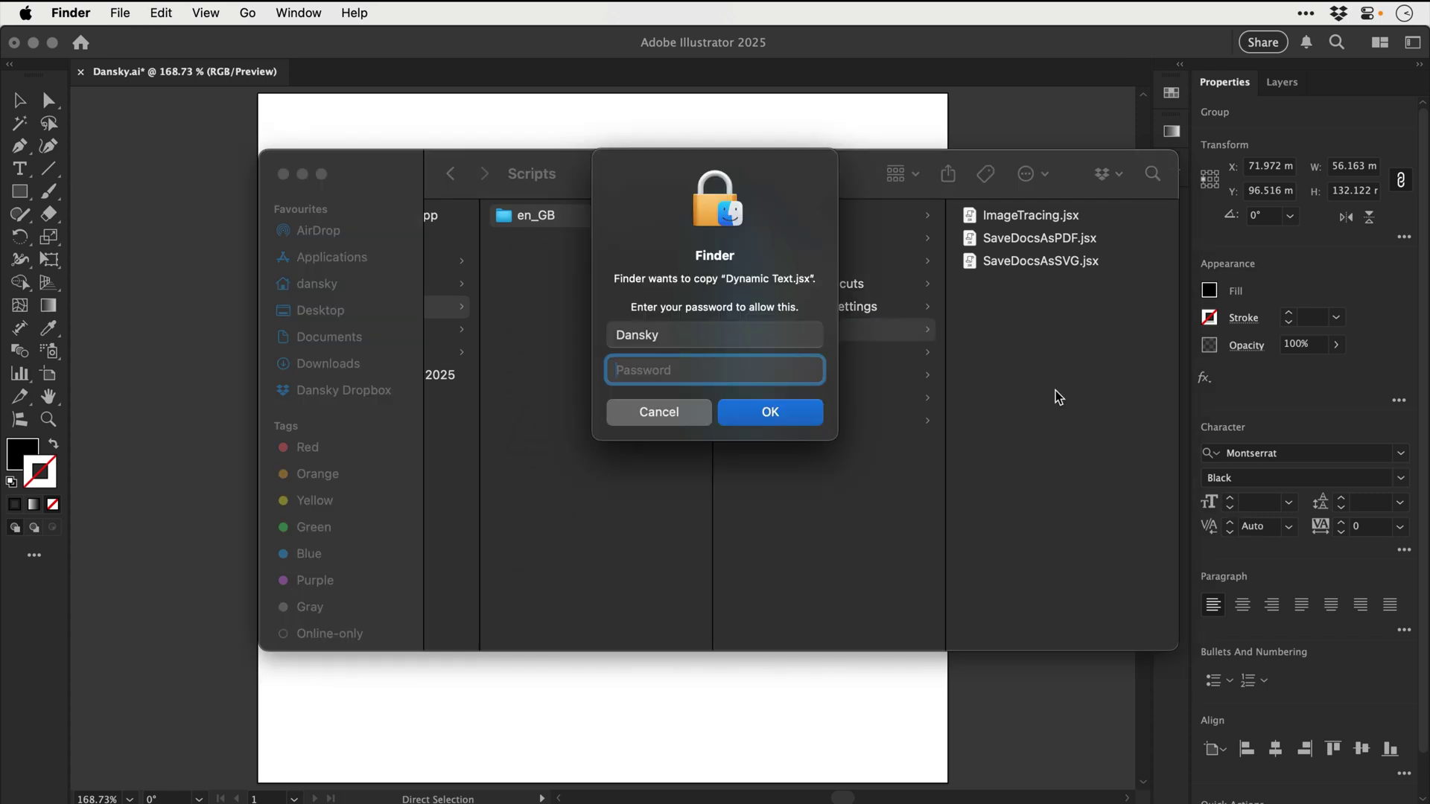
pyautogui.write('••••••••••')
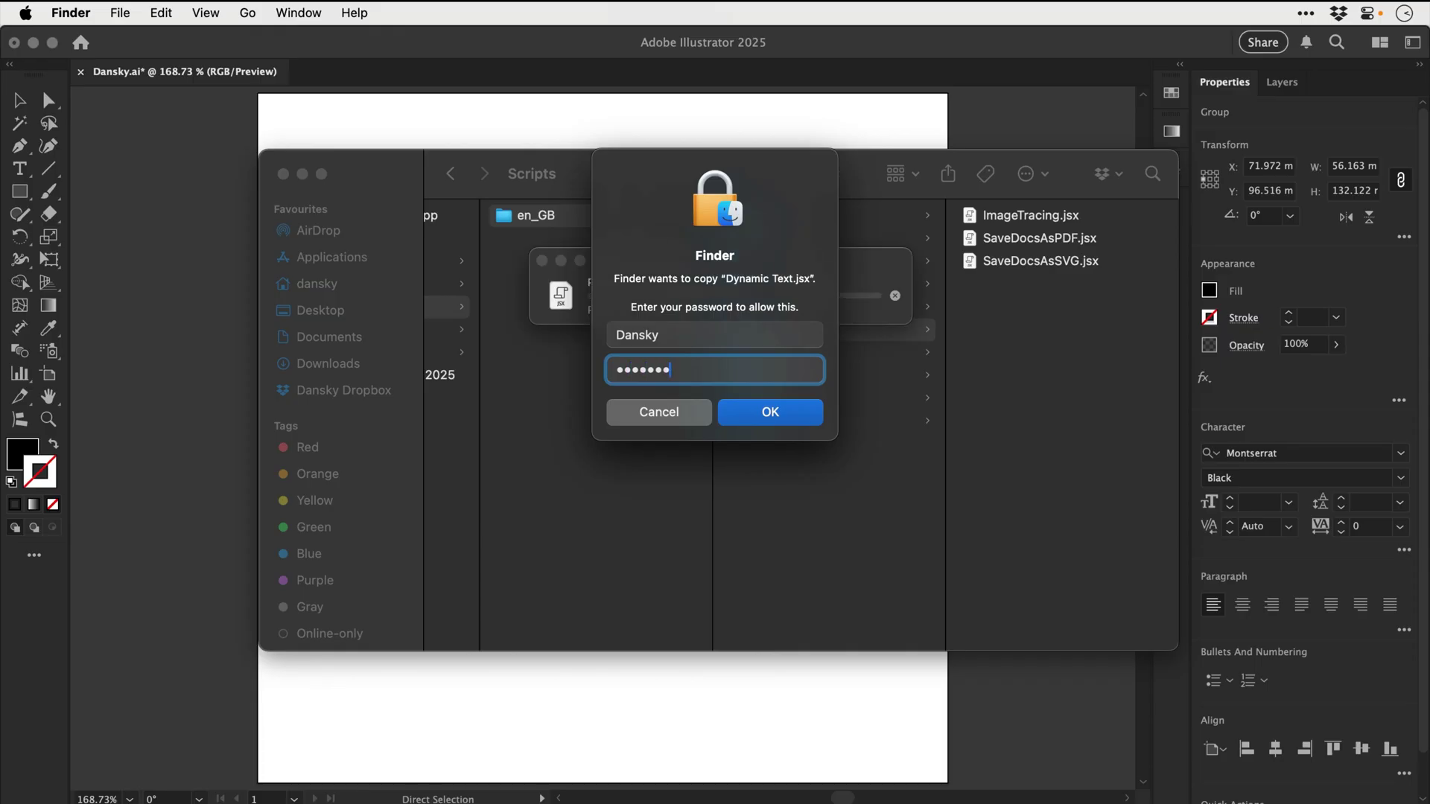
pyautogui.press('Return')
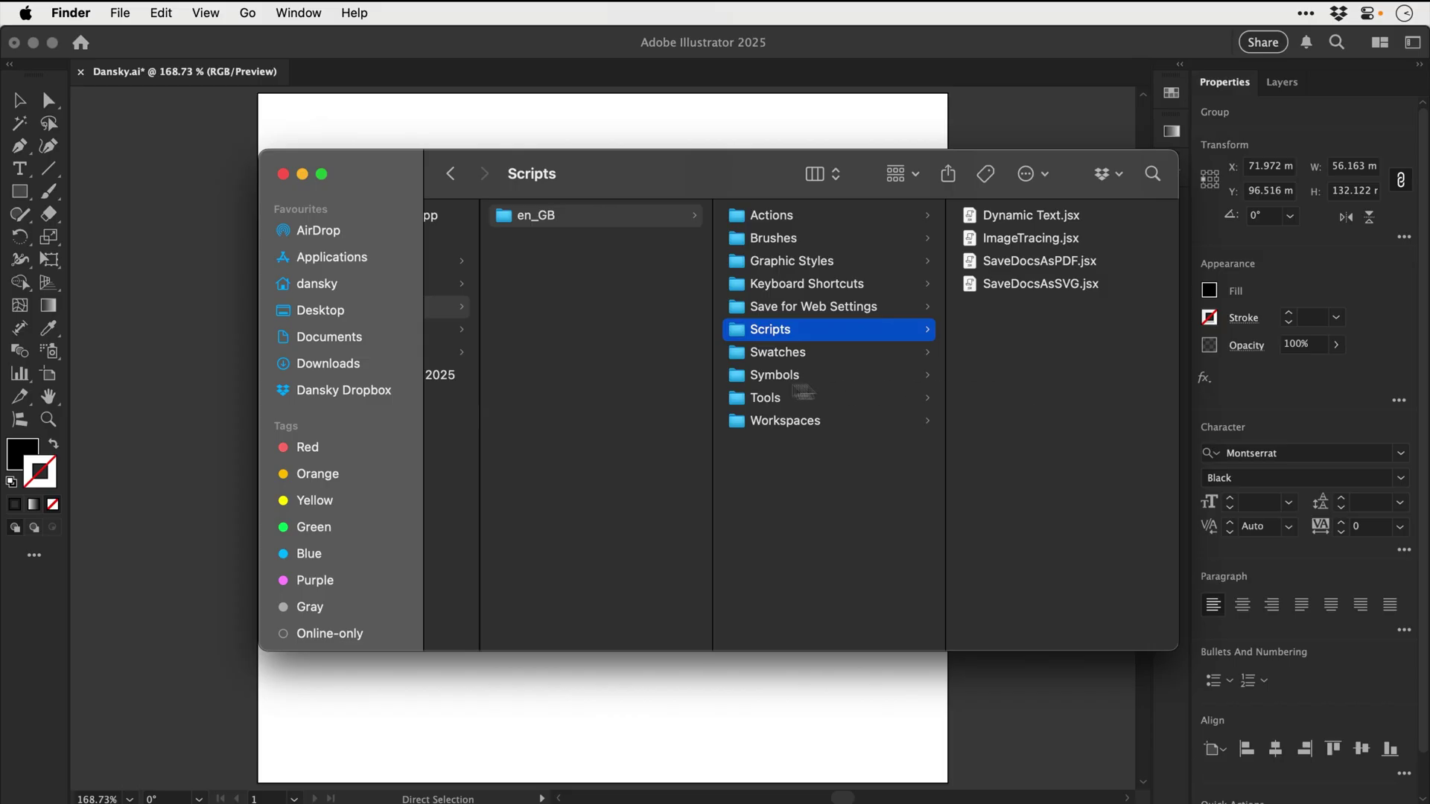
# Quit Illustrator with Cmd+Q, discarding the changes to Dansky.ai.
pyautogui.click(197, 379)
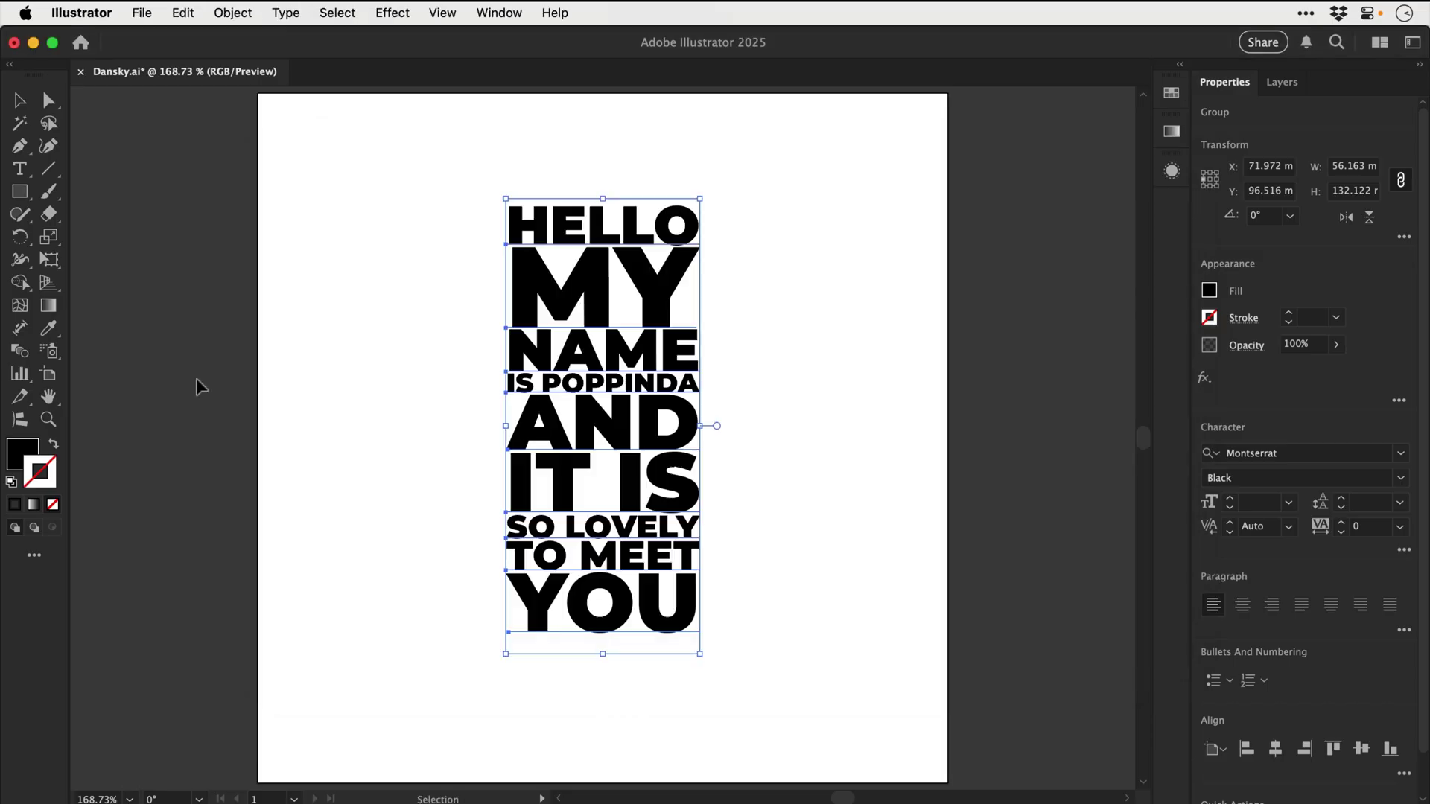
pyautogui.press('super+q')
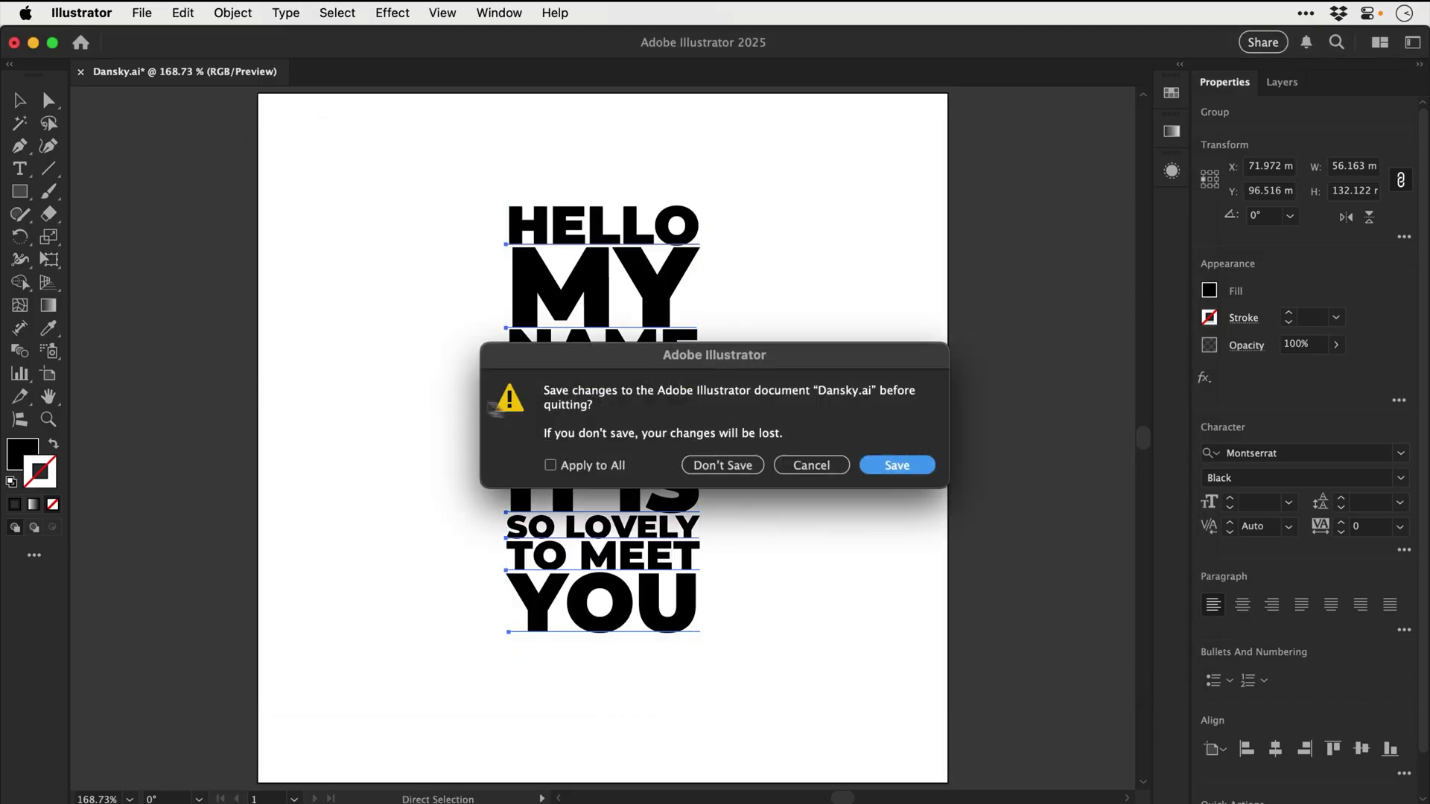
pyautogui.click(749, 463)
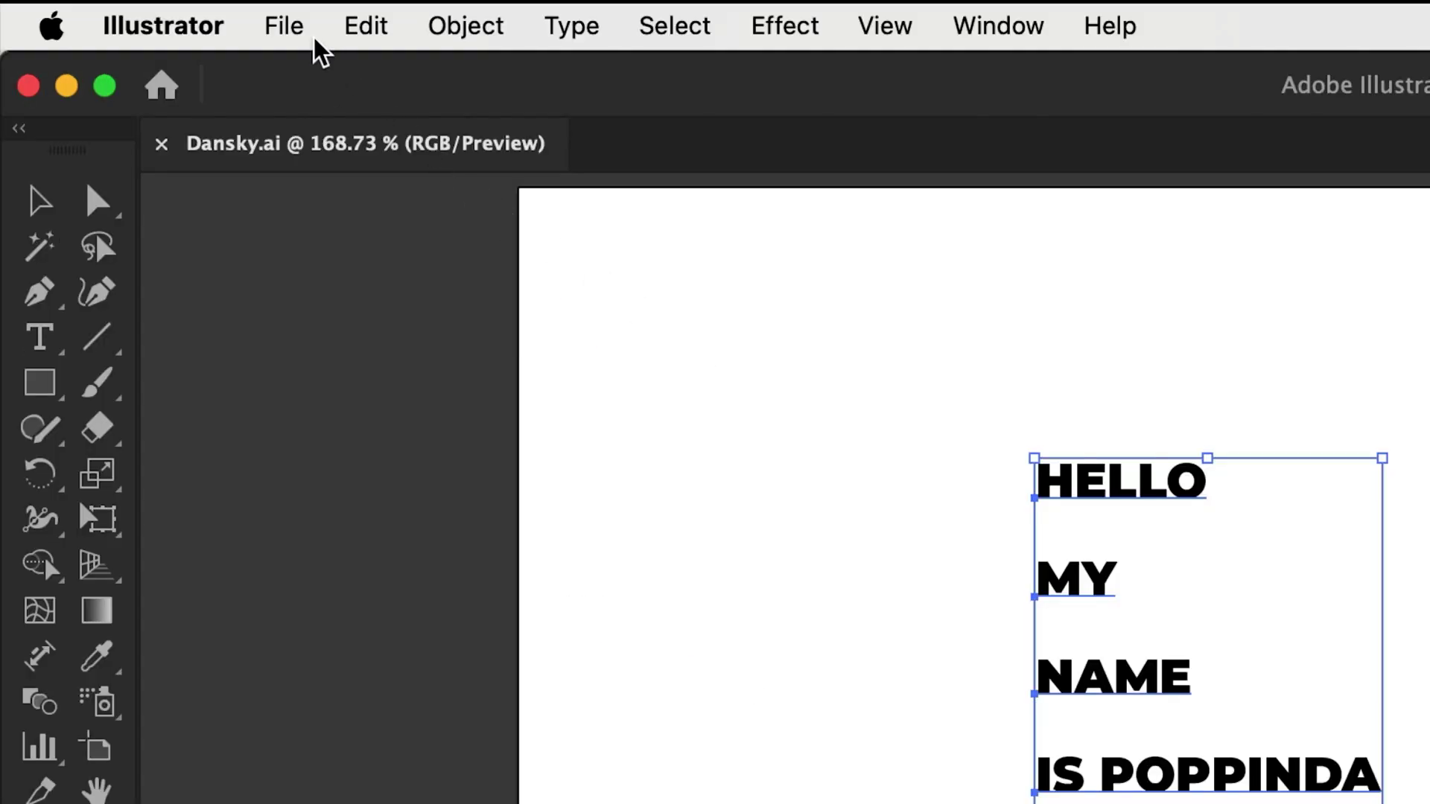
# Run Dynamic Text from File > Scripts, confirming the width to stretch lines to 100 mm.
pyautogui.click(156, 19)
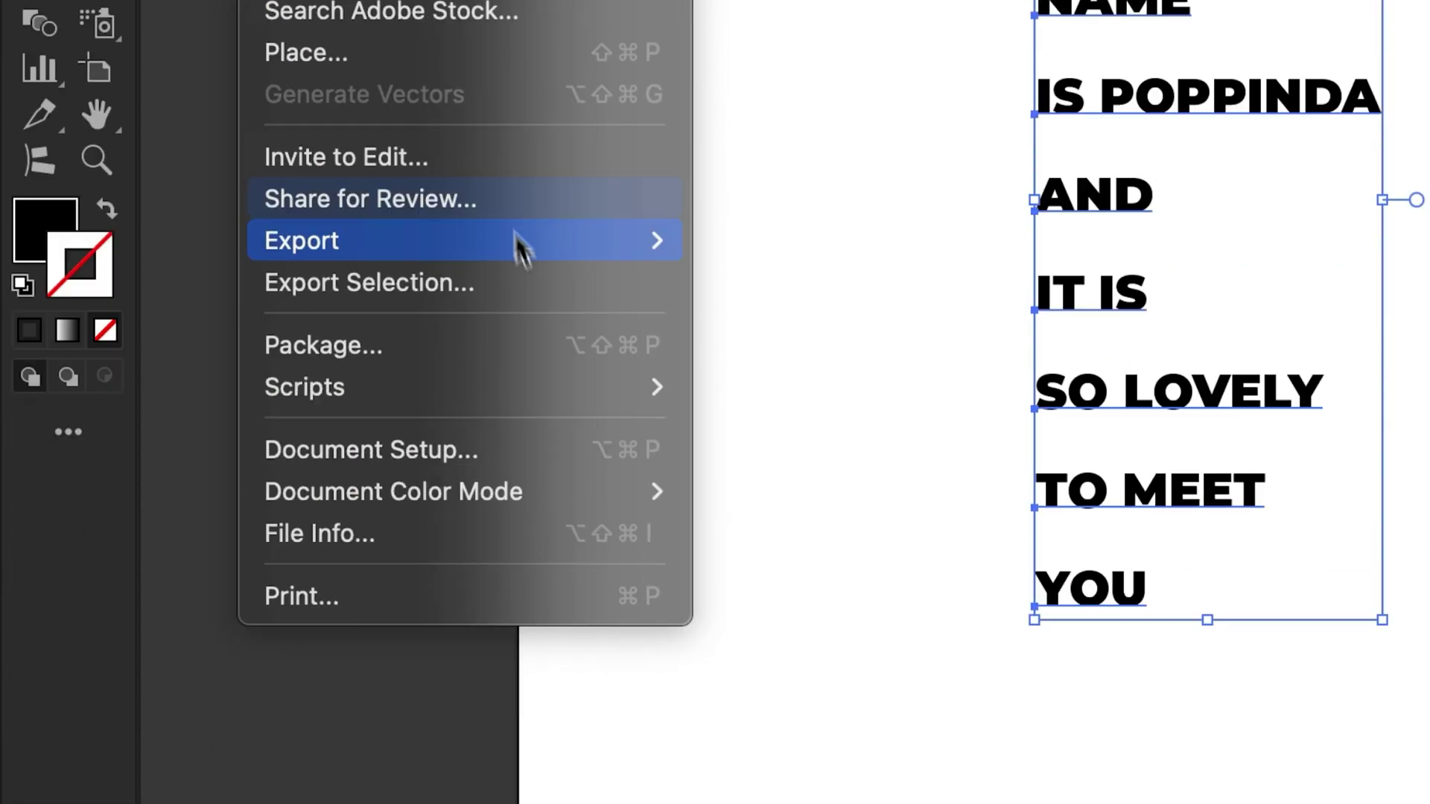
pyautogui.moveTo(561, 391)
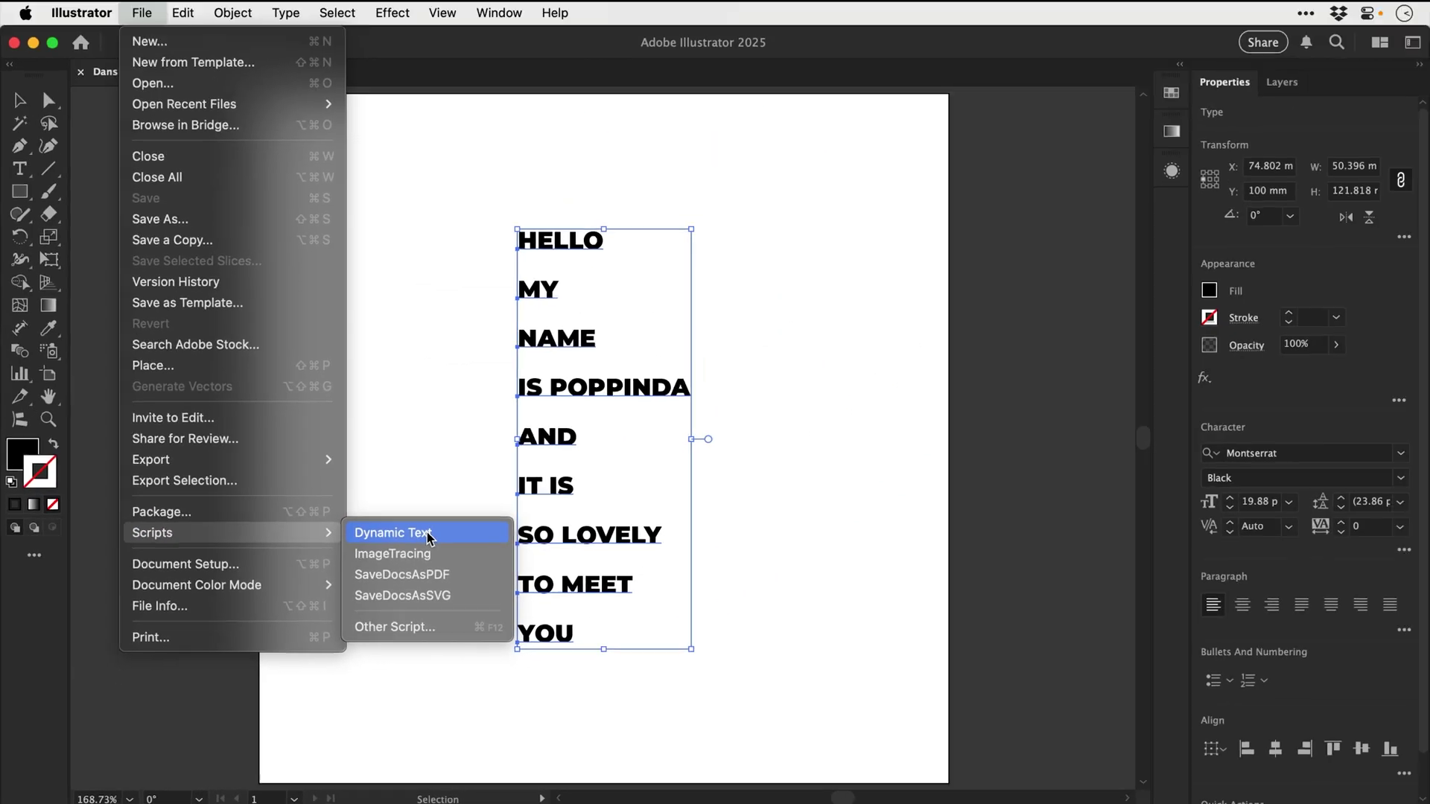
pyautogui.click(853, 273)
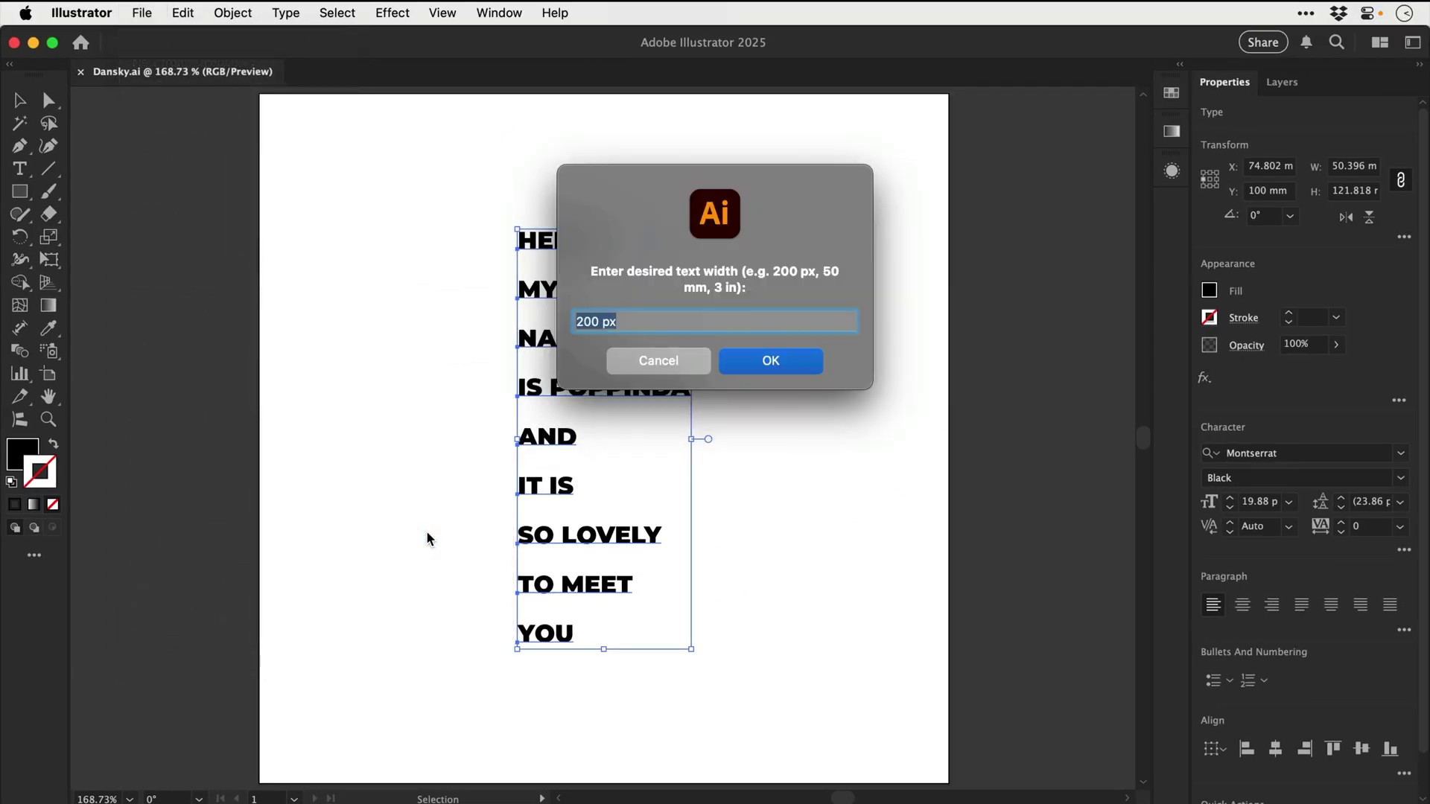
pyautogui.write('100mm')
pyautogui.press('Return')
pyautogui.press('Return')
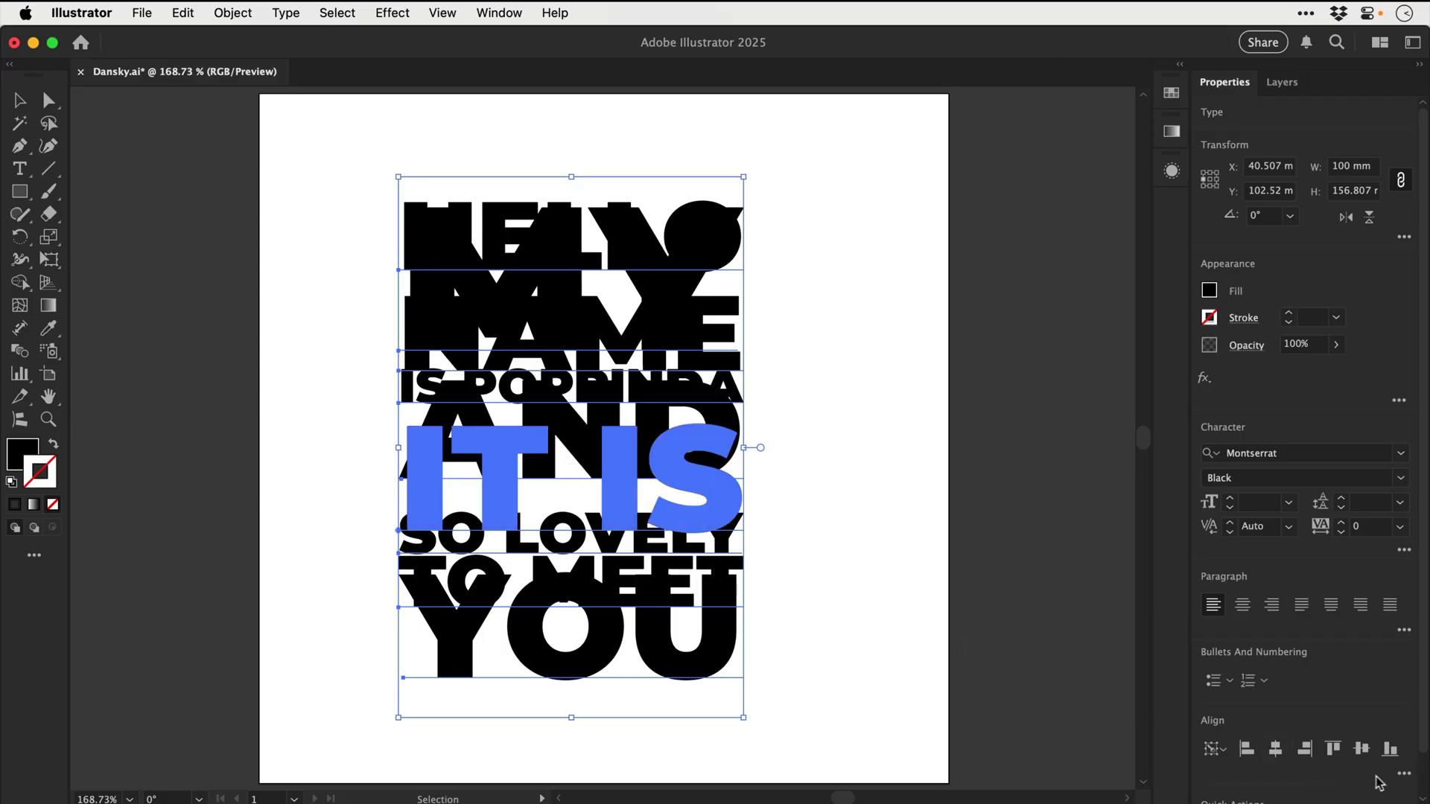
# Distribute the stretched lines vertically with 1 mm spacing using Align's More Options.
pyautogui.click(1403, 775)
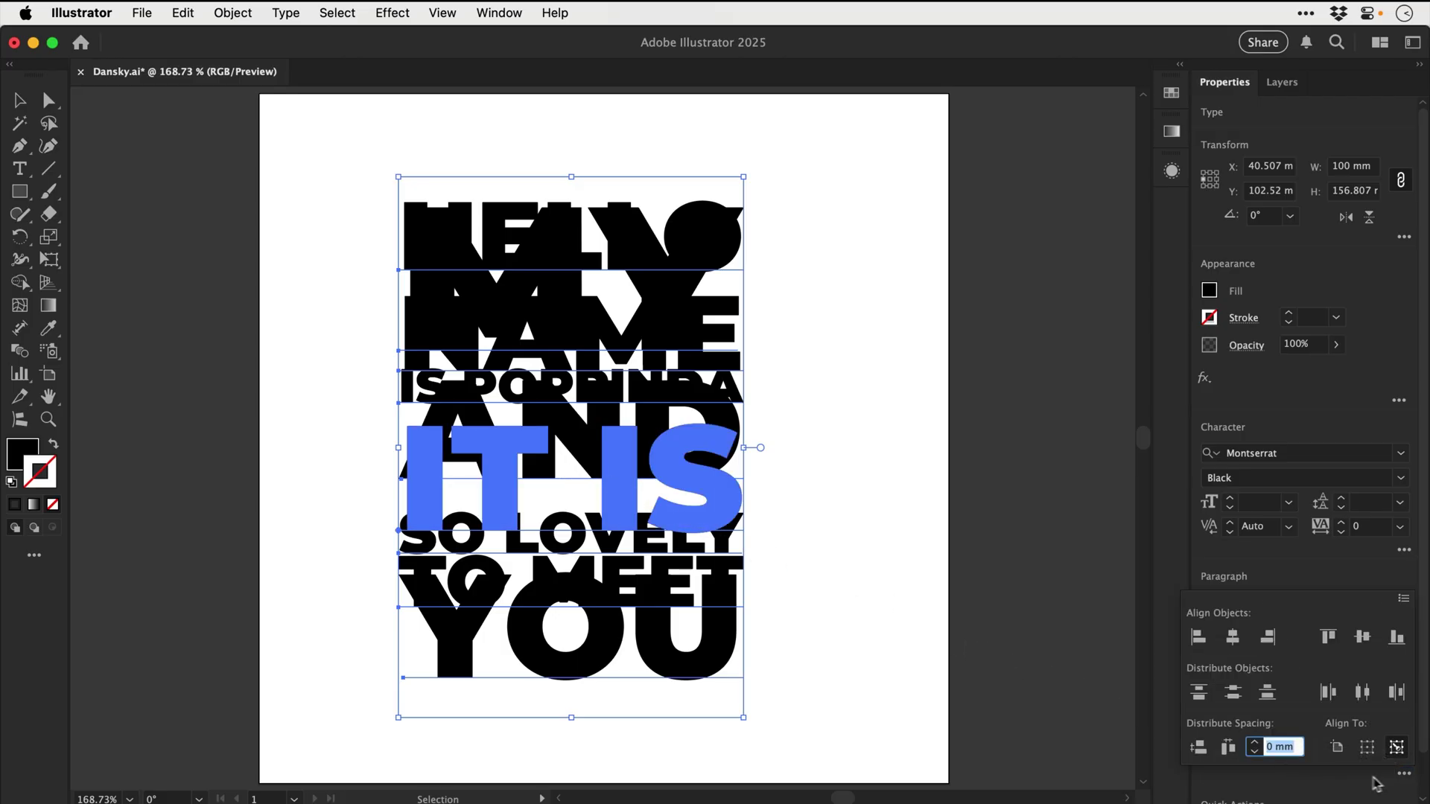
pyautogui.click(1190, 754)
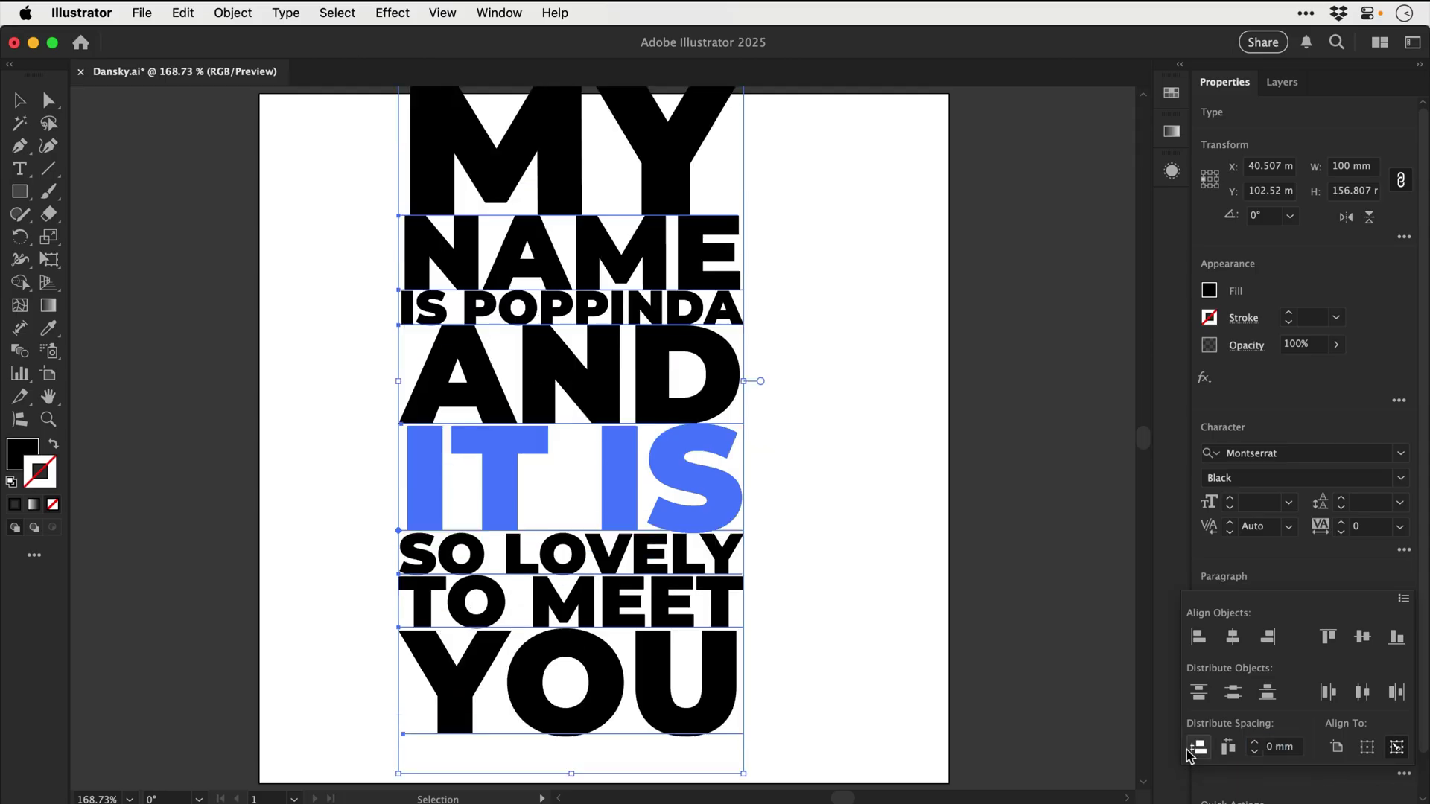
pyautogui.click(1254, 743)
pyautogui.click(1200, 747)
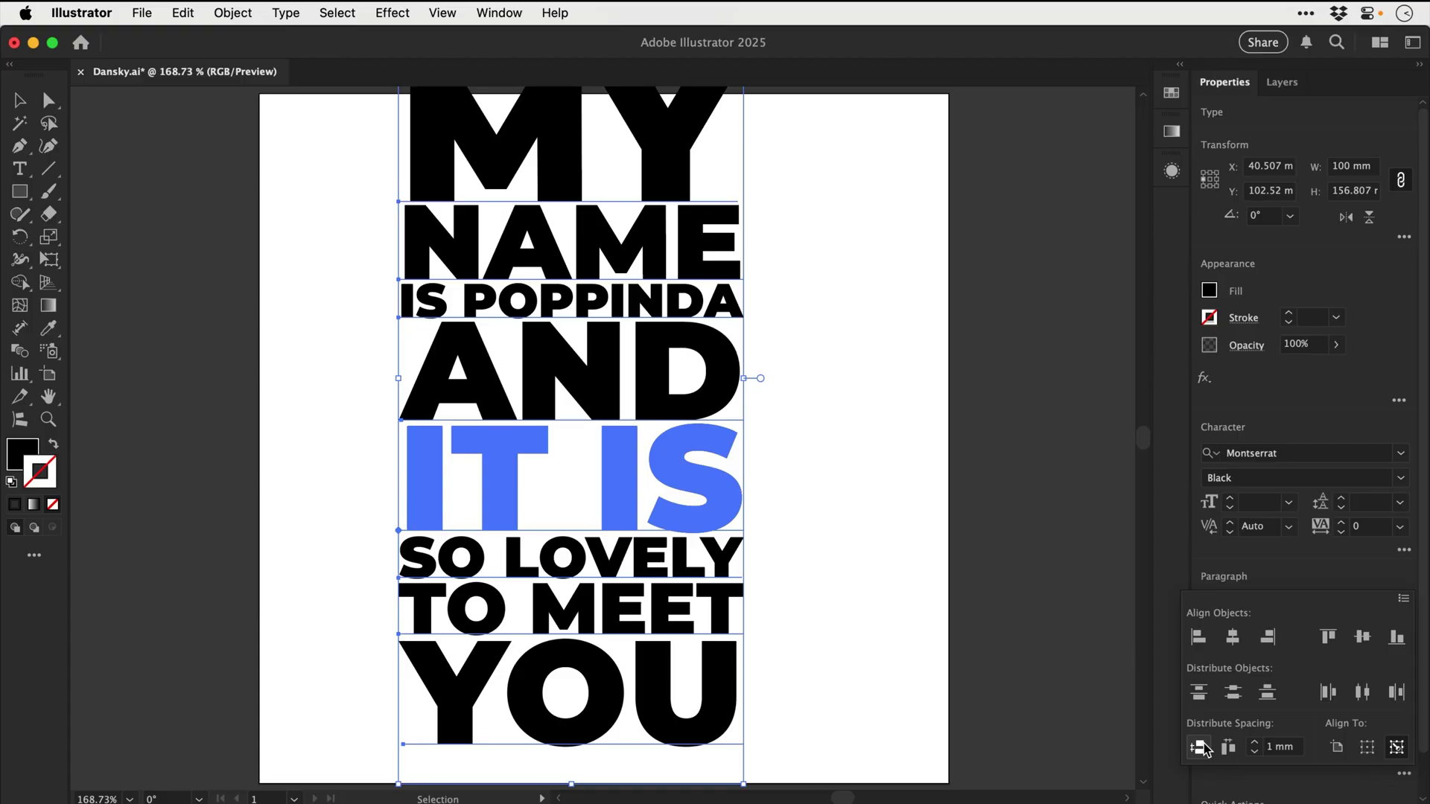